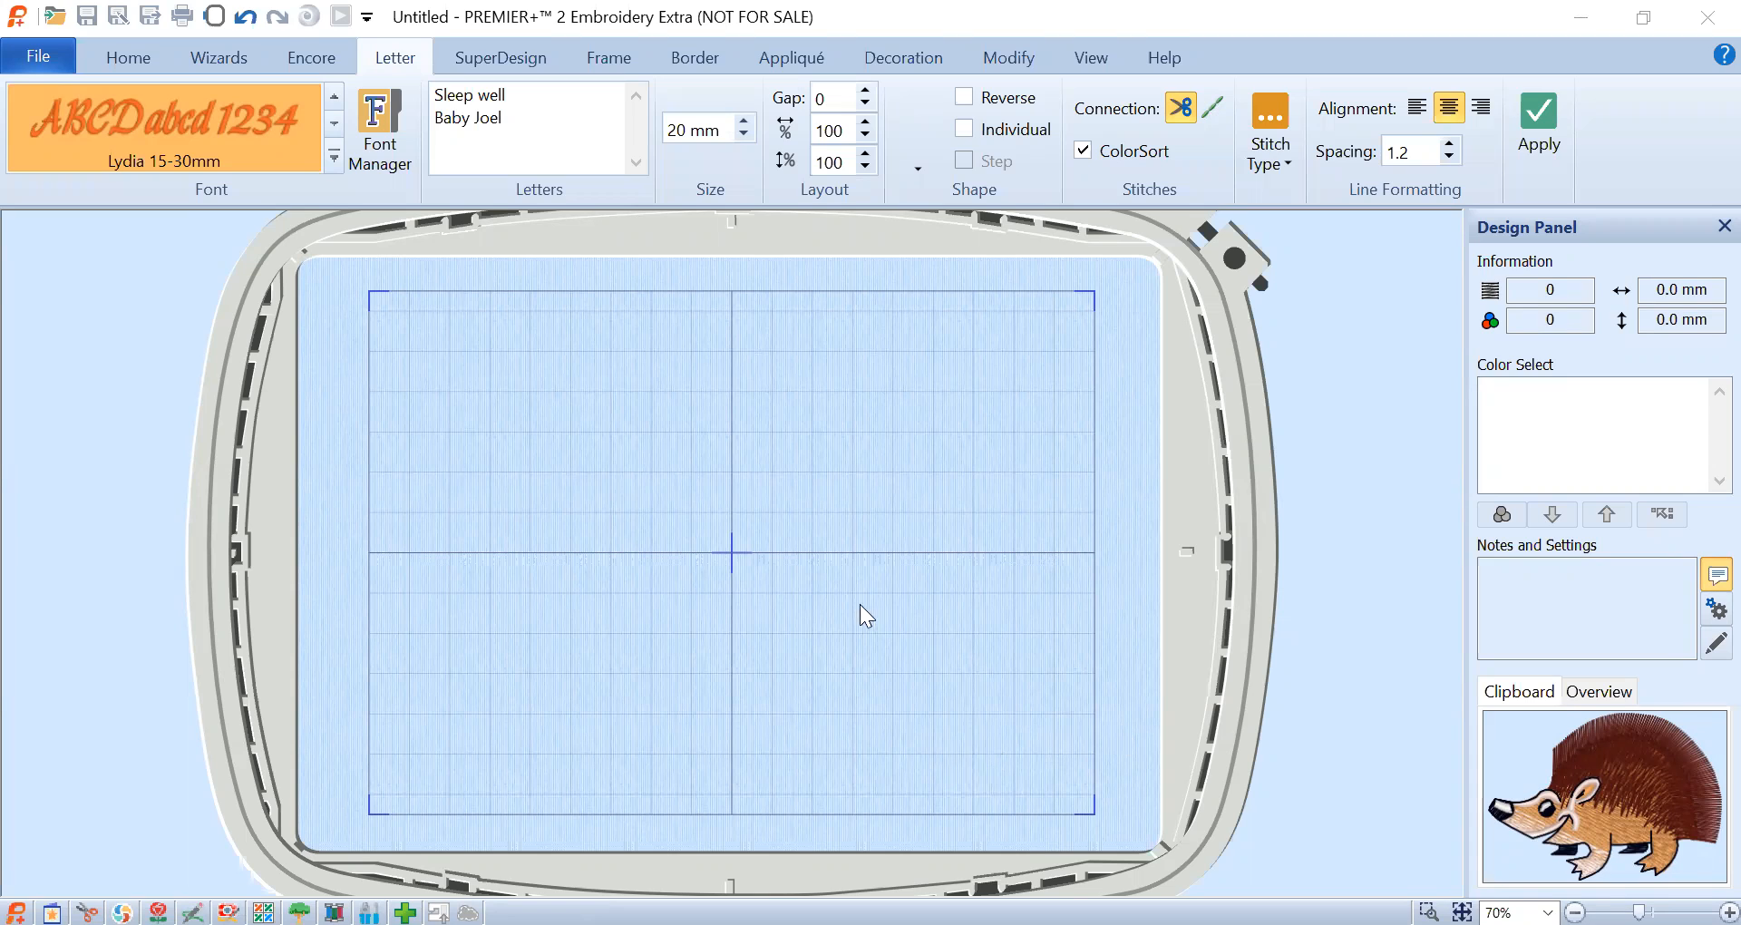
- Paste the copied hedgehog design into the hoop and place it in the lower right area, just across the vertical centre line
right_click(836, 609)
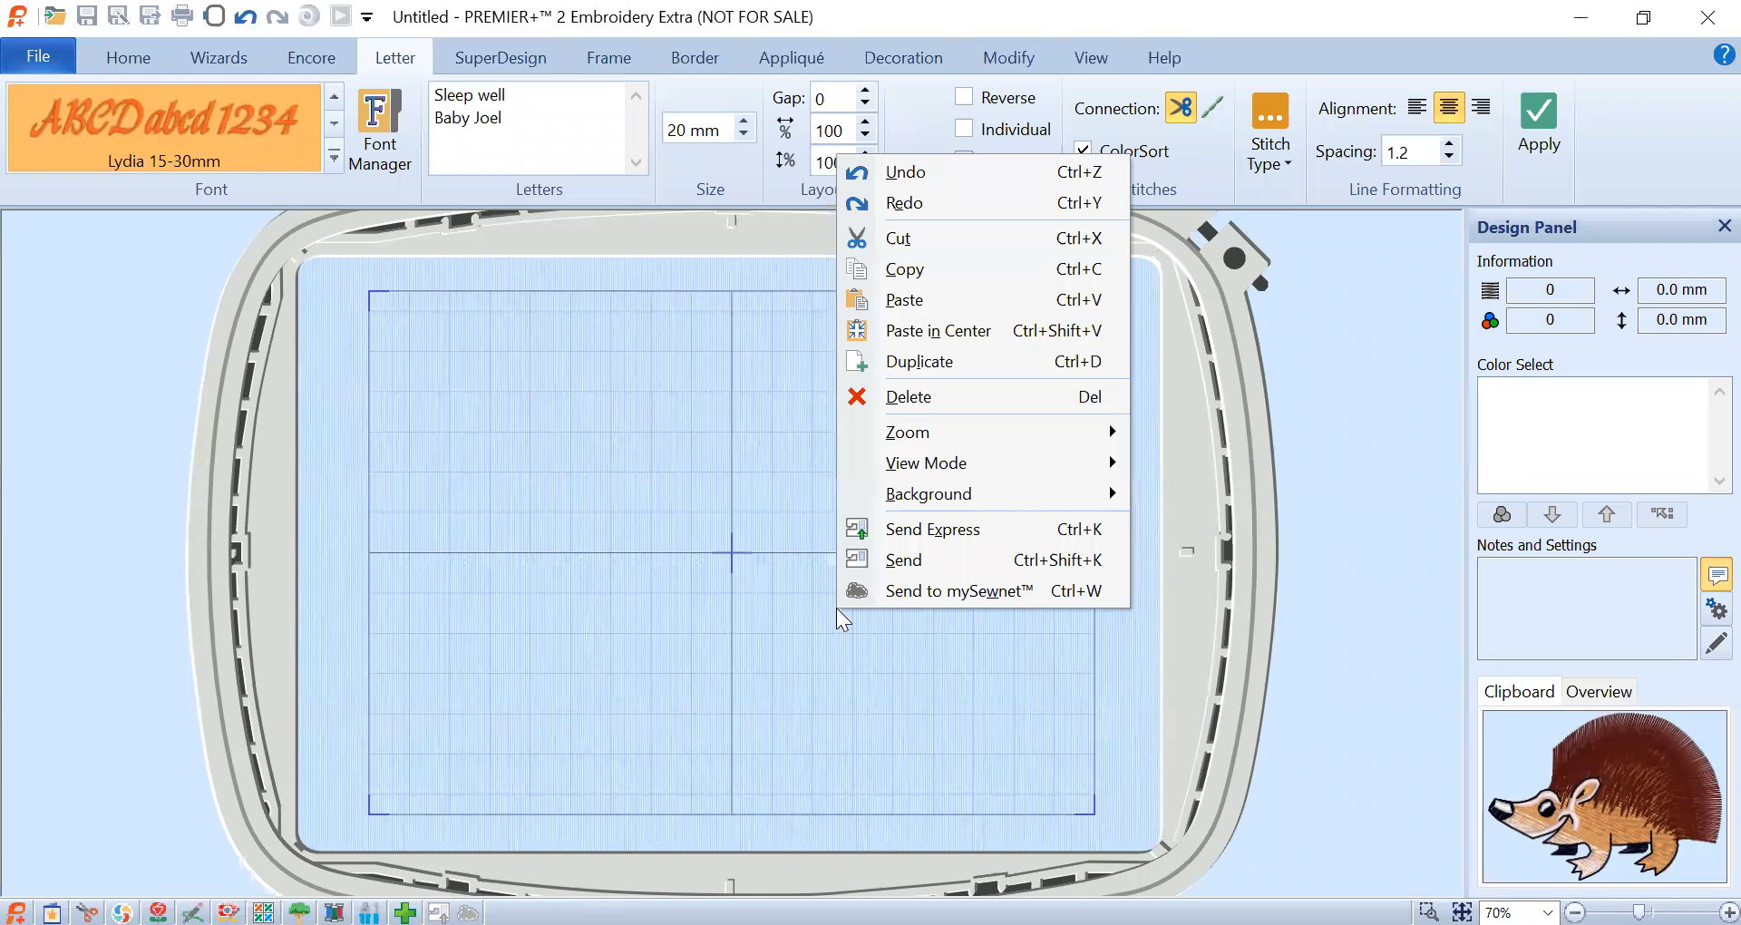
left_click(945, 301)
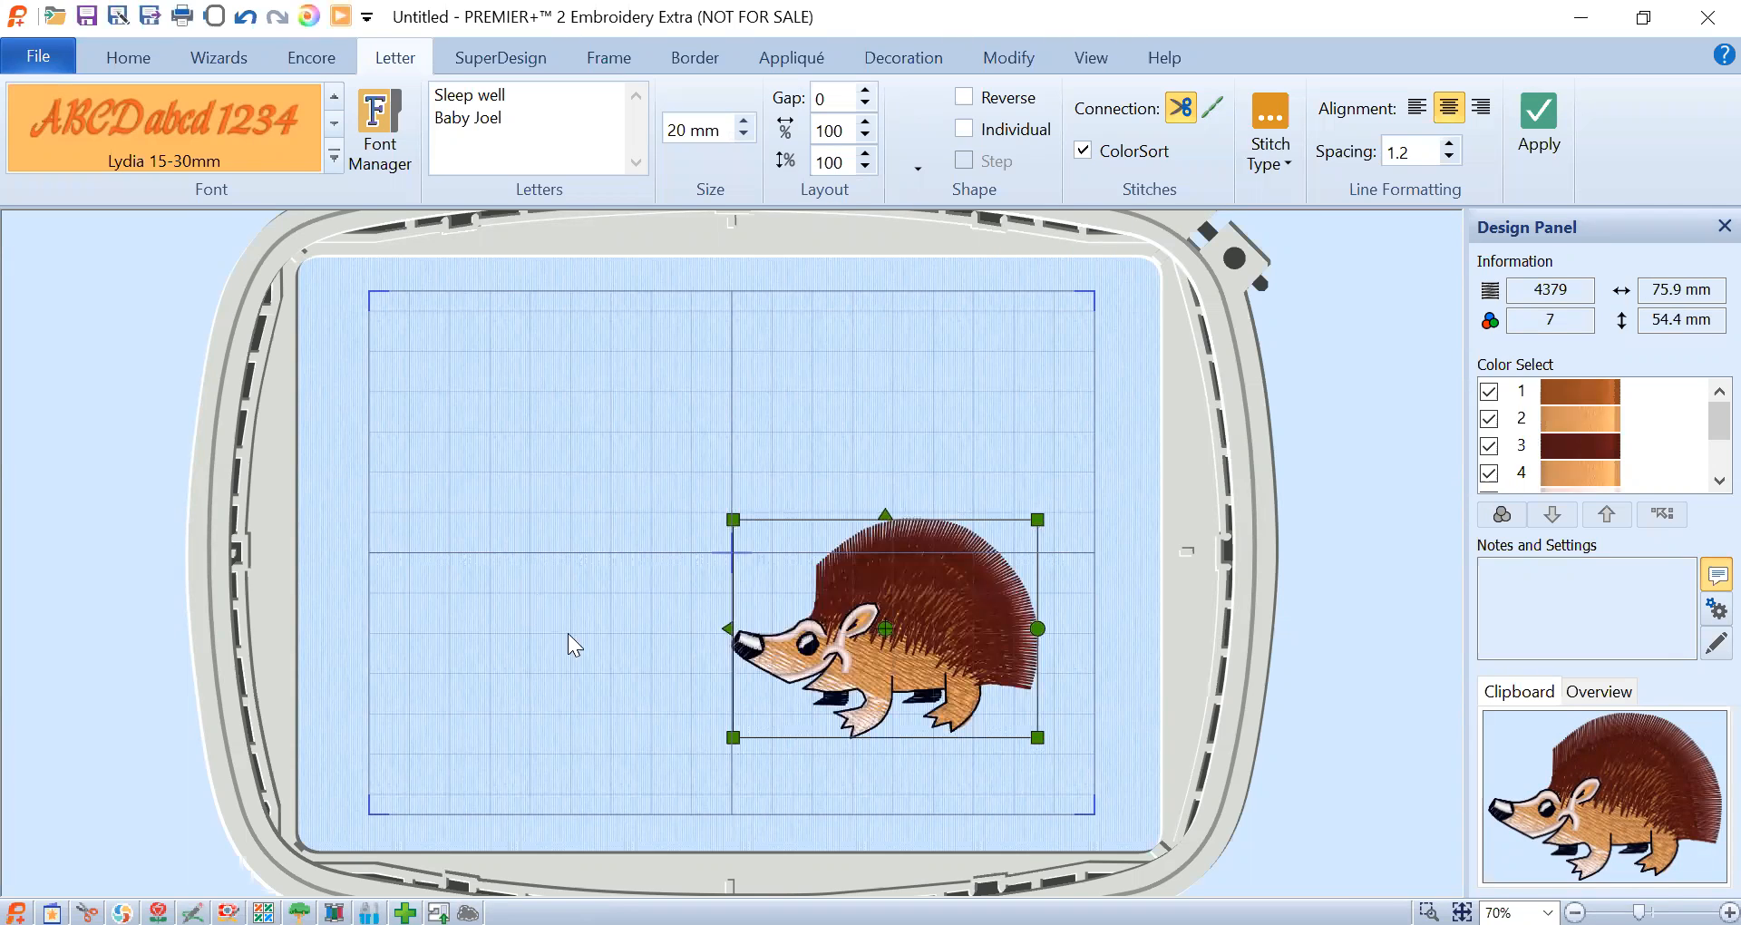
left_click_drag(850, 645, 817, 641)
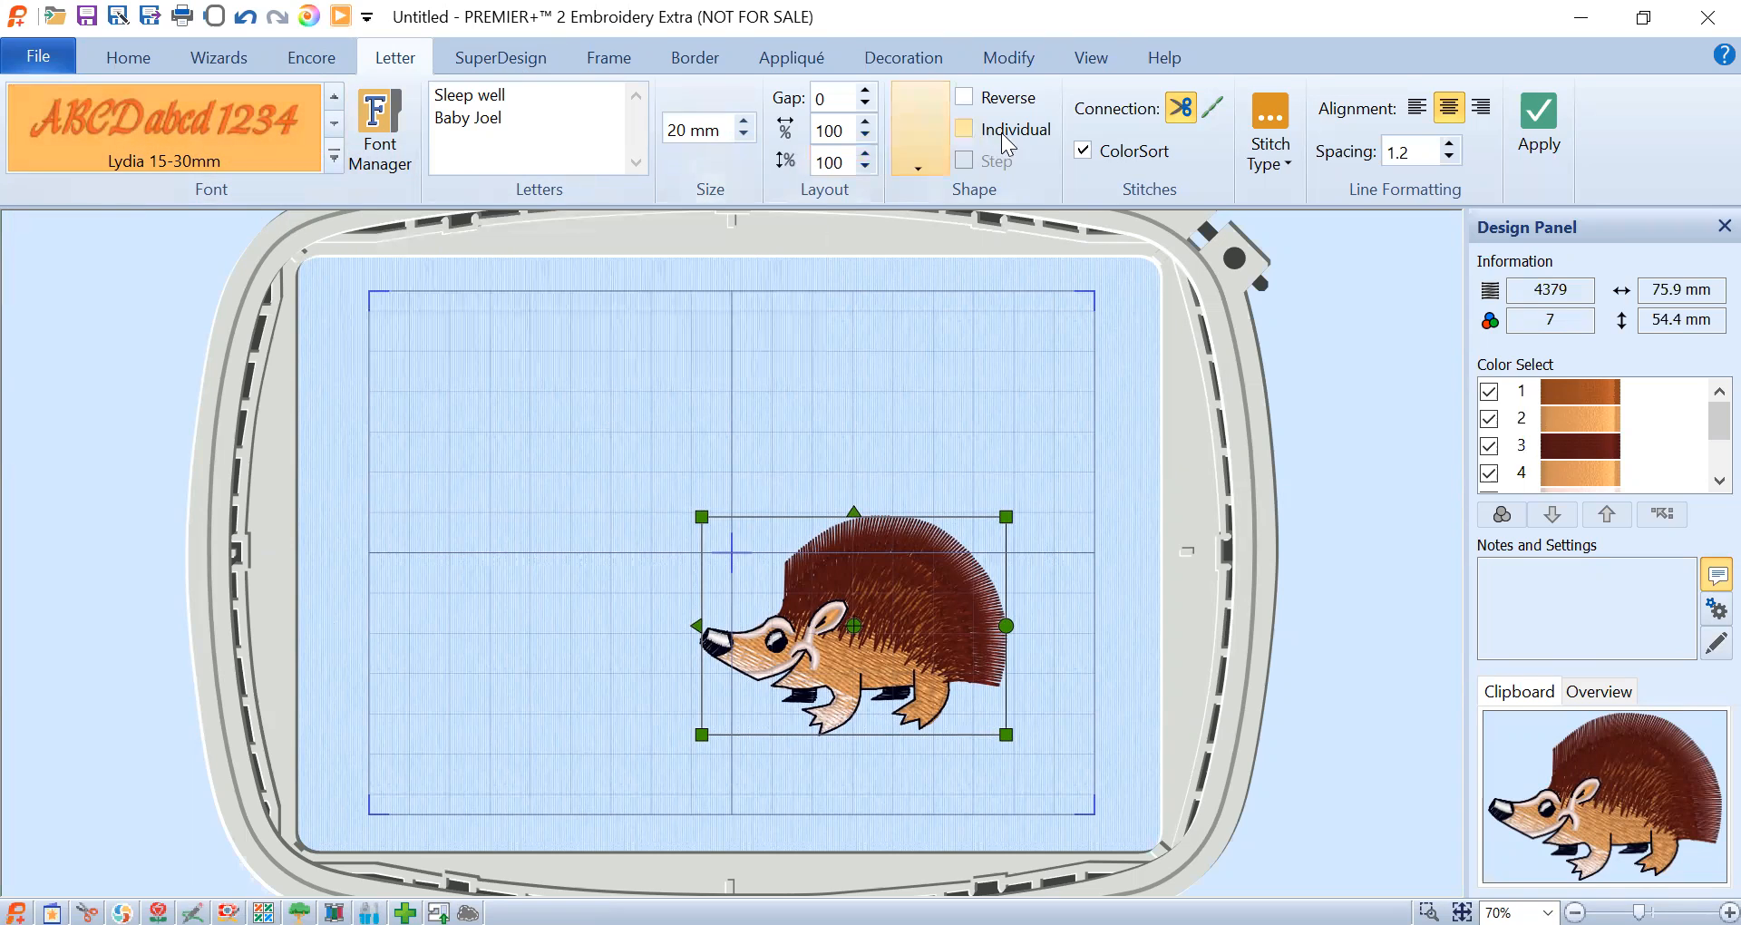
- Add the two-line "Sleep well" lettering in Lydia at 20 mm and move it to the hoop's upper left area, above the hedgehog
left_click(1545, 119)
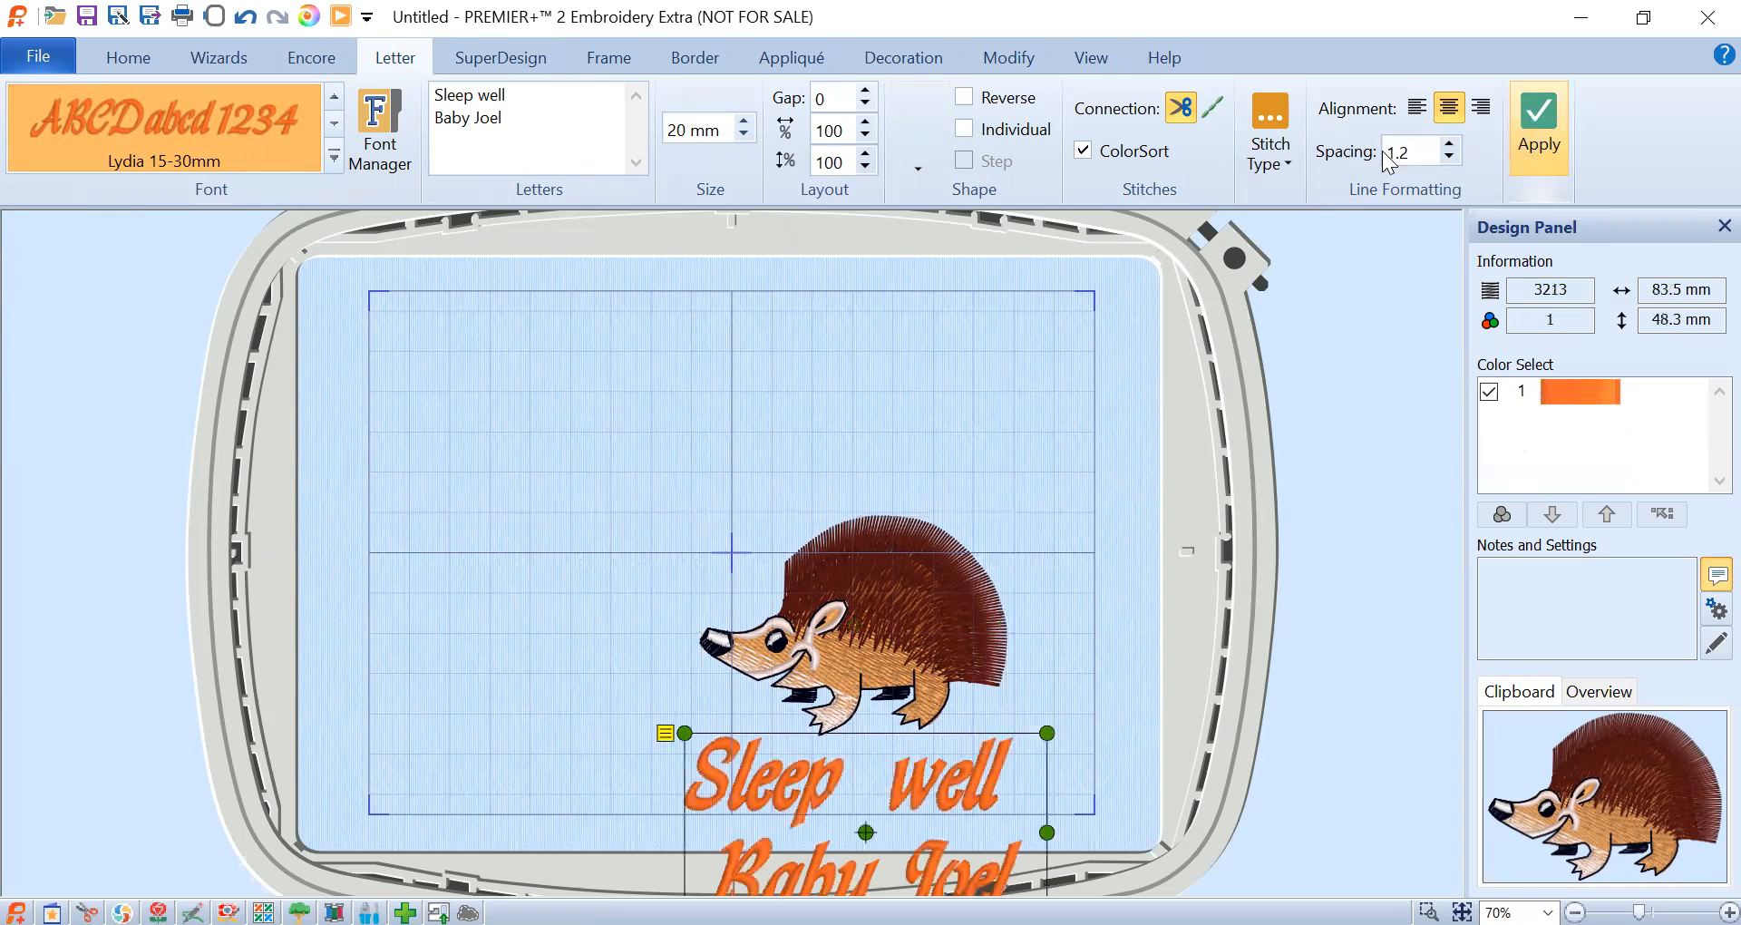
left_click_drag(879, 789, 631, 400)
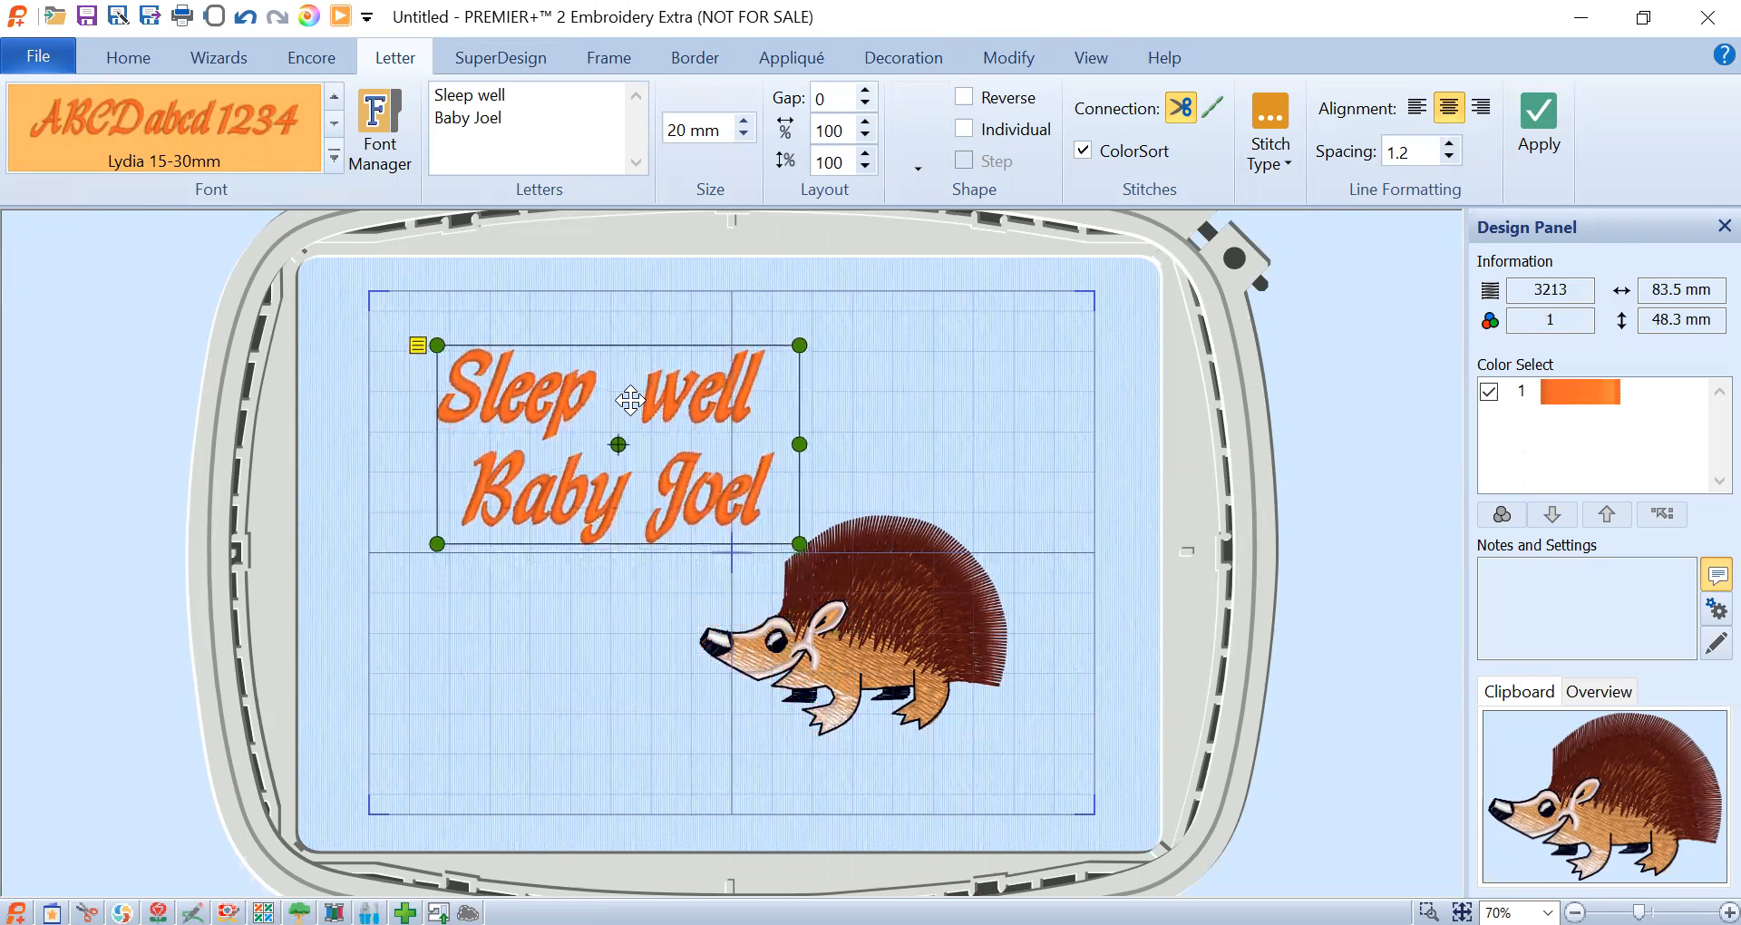
- Replace the text for new lettering with 2021
left_click(526, 116)
key("BackSpace")
key("BackSpace")
key("BackSpace")
key("BackSpace")
key("BackSpace")
key("BackSpace")
key("BackSpace")
key("BackSpace")
key("BackSpace")
key("BackSpace")
key("BackSpace")
key("BackSpace")
key("BackSpace")
key("BackSpace")
key("BackSpace")
key("BackSpace")
key("BackSpace")
key("BackSpace")
key("BackSpace")
key("BackSpace")
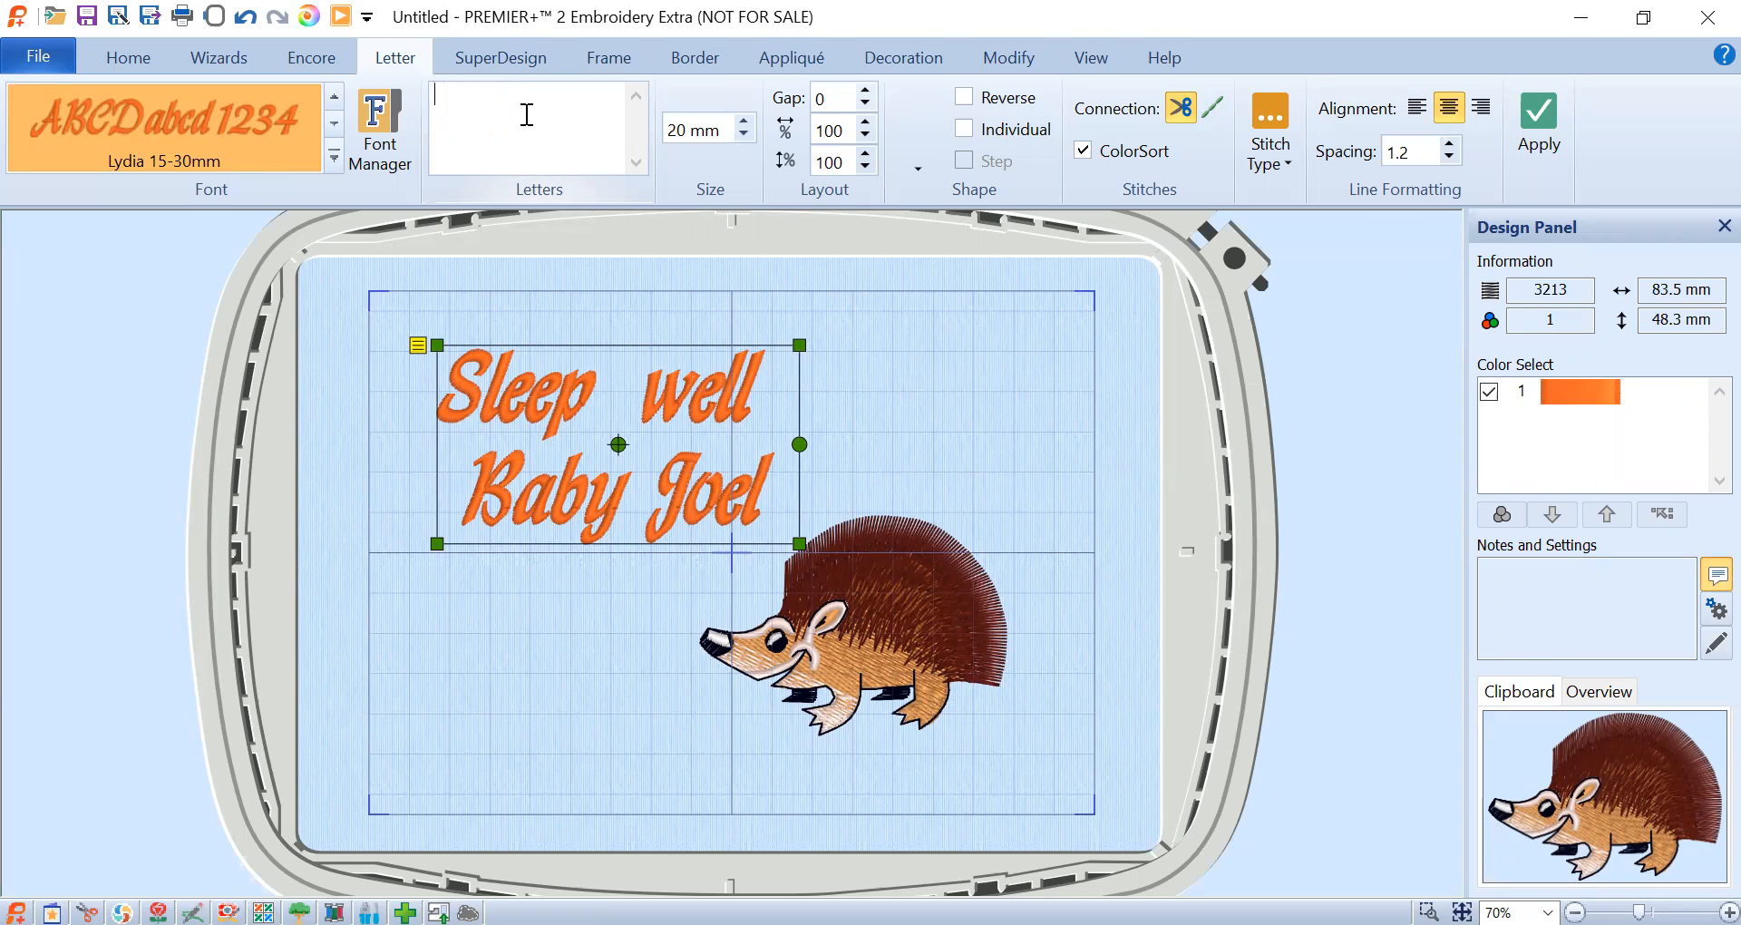
type("2021")
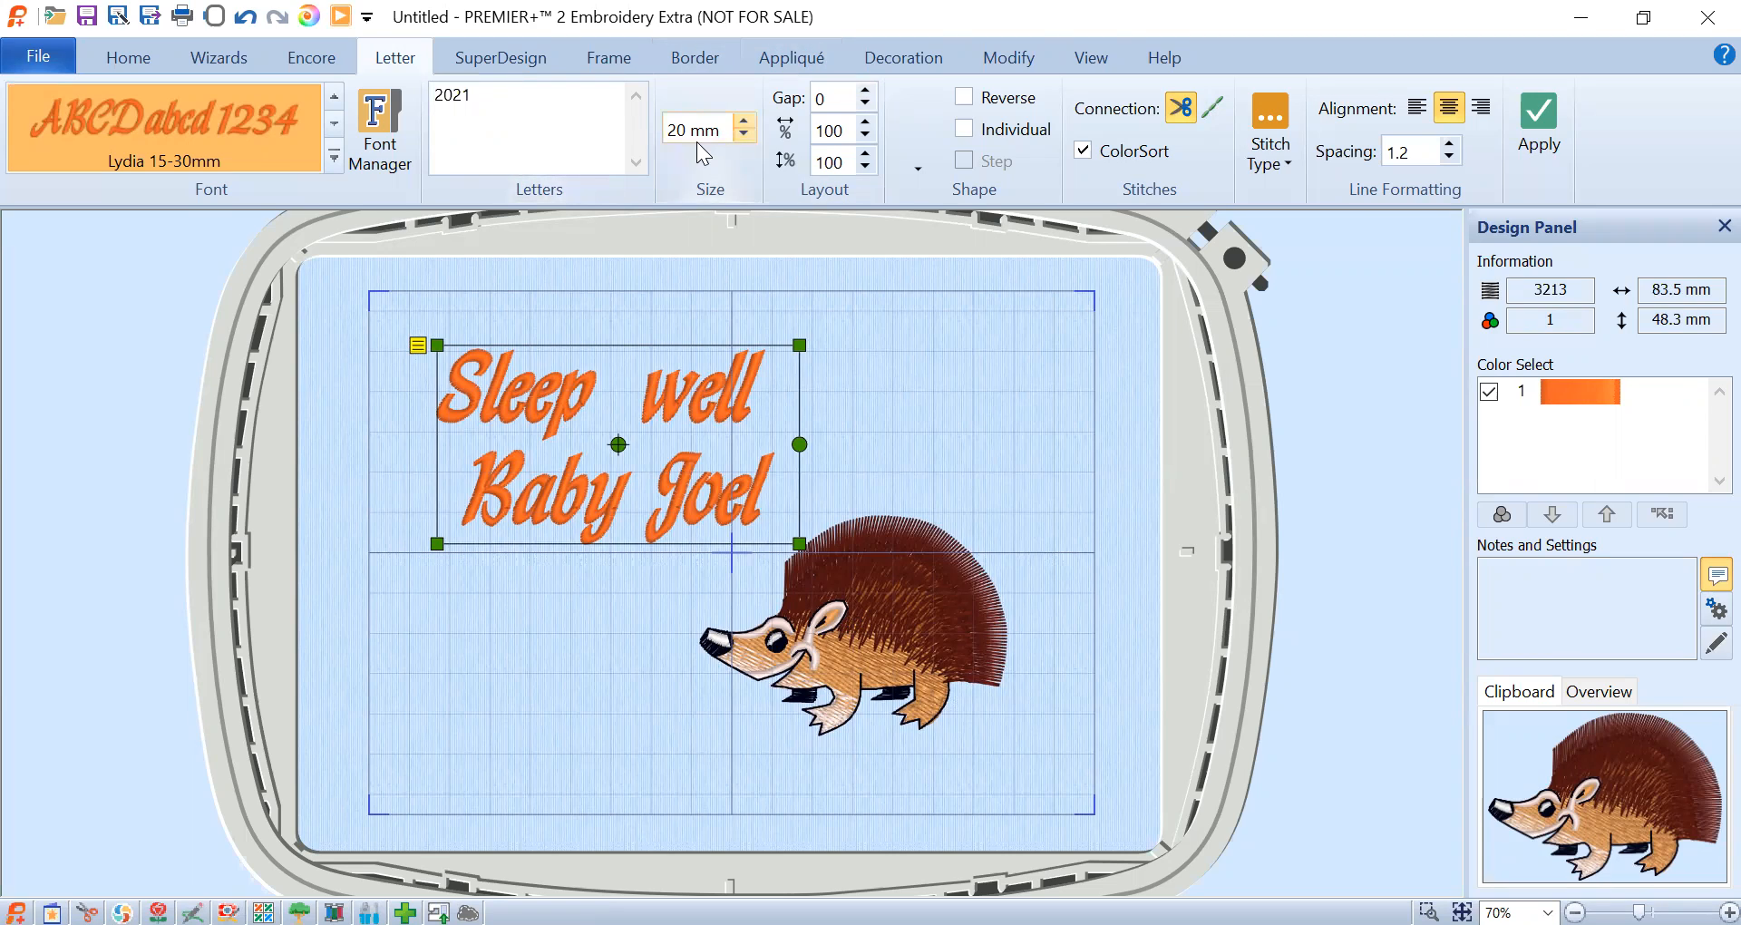
- Set the lettering size to 15 mm, add the 2021 lettering and place it below the two-line text, in front of the hedgehog's nose
left_click(743, 134)
left_click(744, 134)
left_click(744, 134)
left_click(743, 134)
left_click(743, 134)
left_click(744, 135)
left_click(743, 119)
left_click(1531, 123)
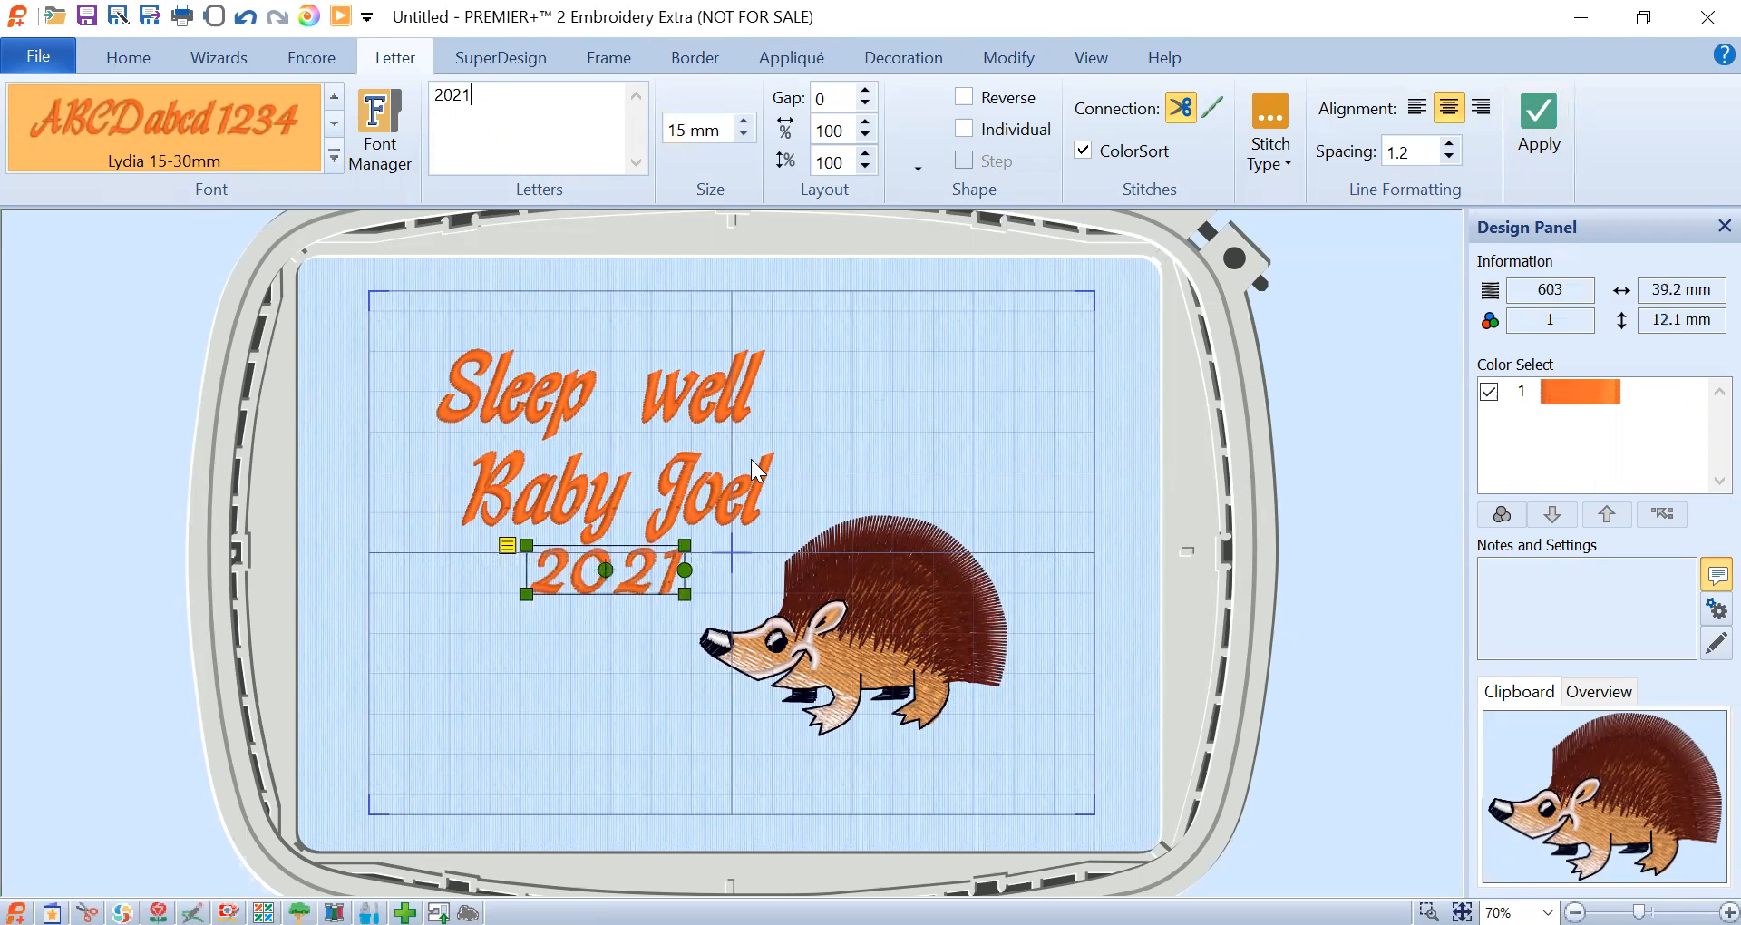
left_click_drag(636, 589, 605, 673)
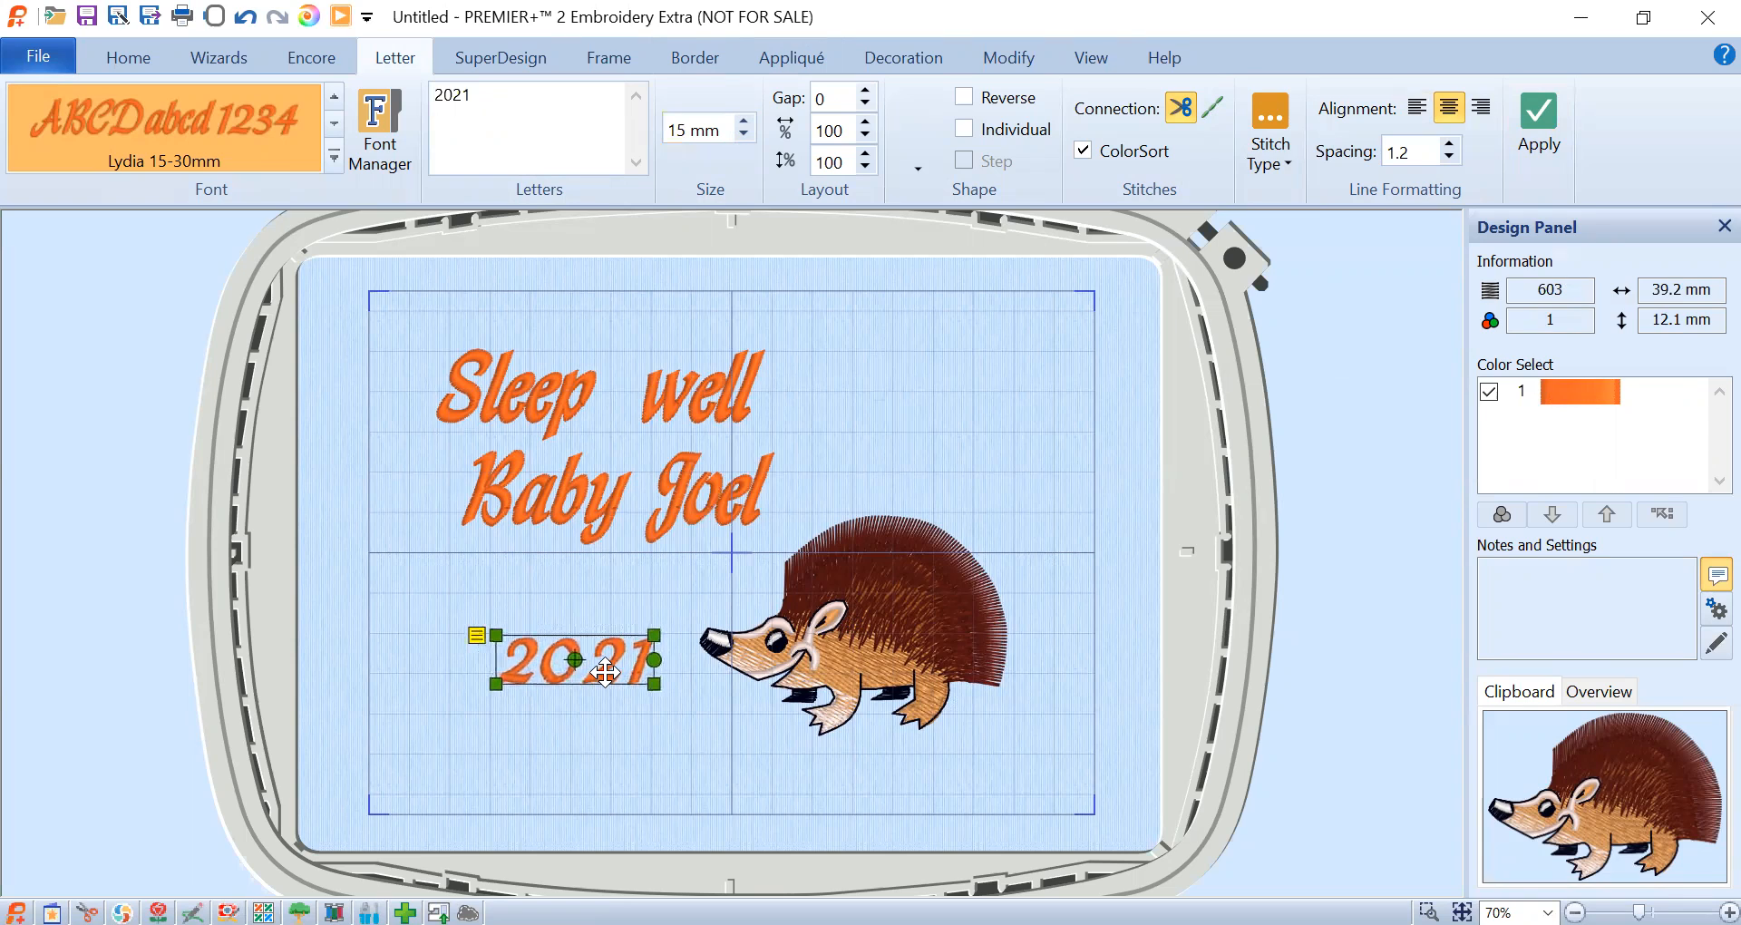
- Shift the two-line lettering slightly right and down, then the hedgehog slightly right, and leave nothing selected
left_click(641, 542)
left_click_drag(676, 518, 701, 535)
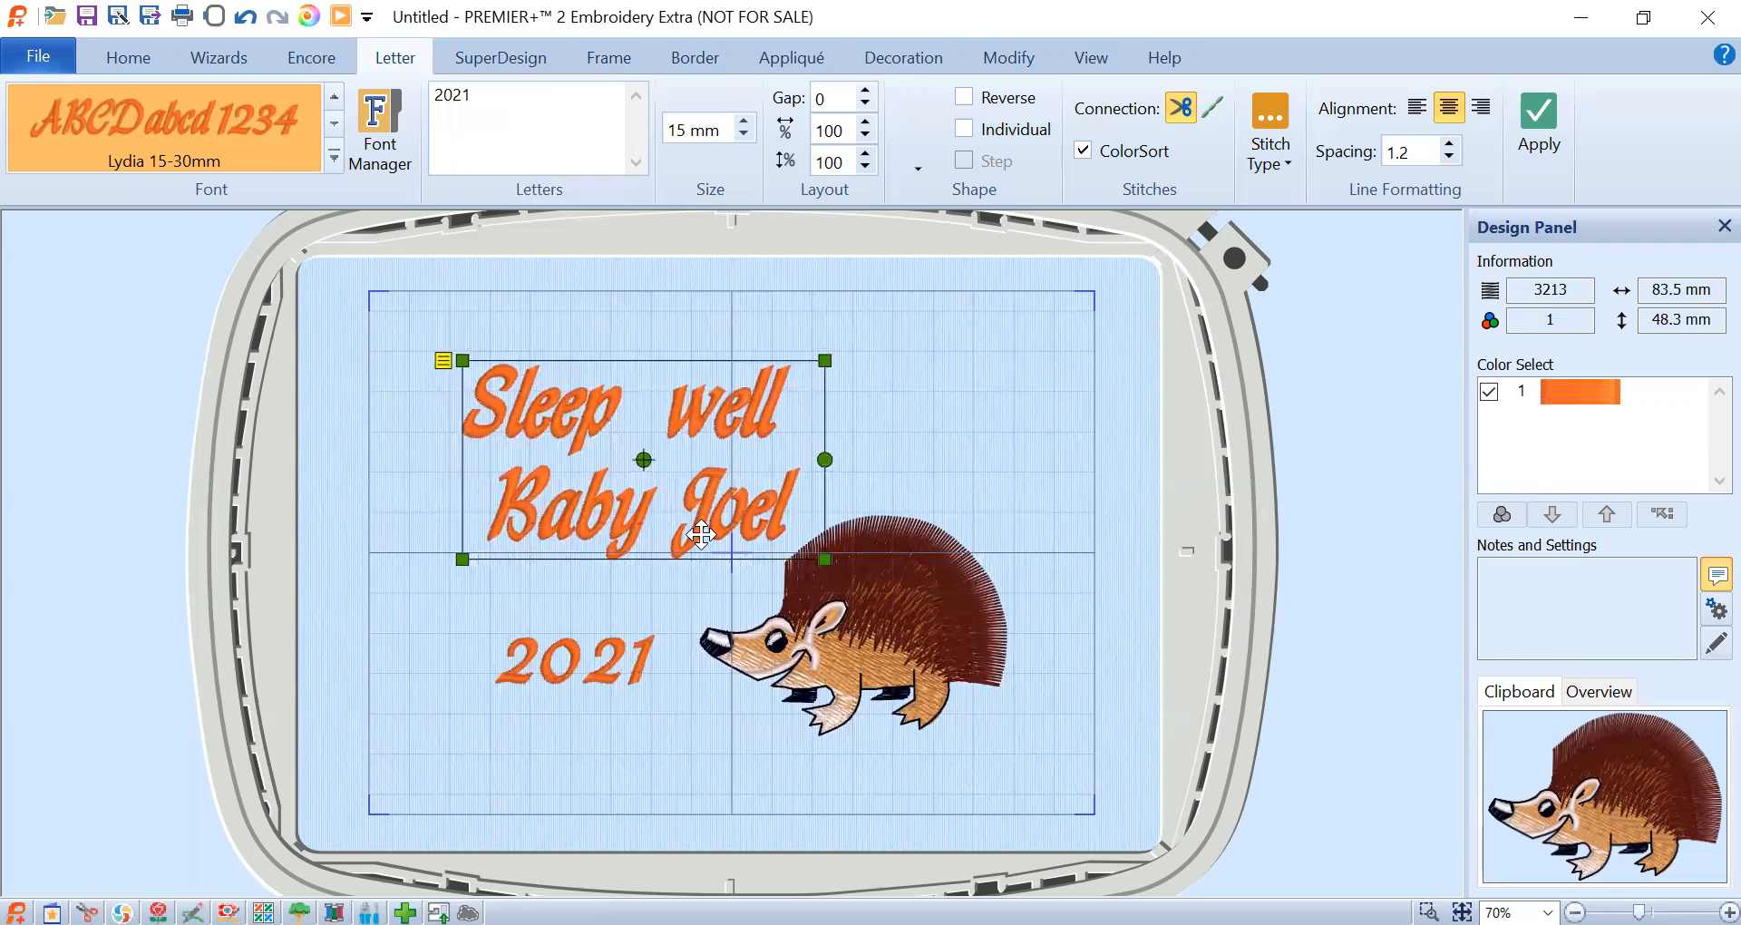
left_click(904, 588)
left_click_drag(903, 583, 923, 583)
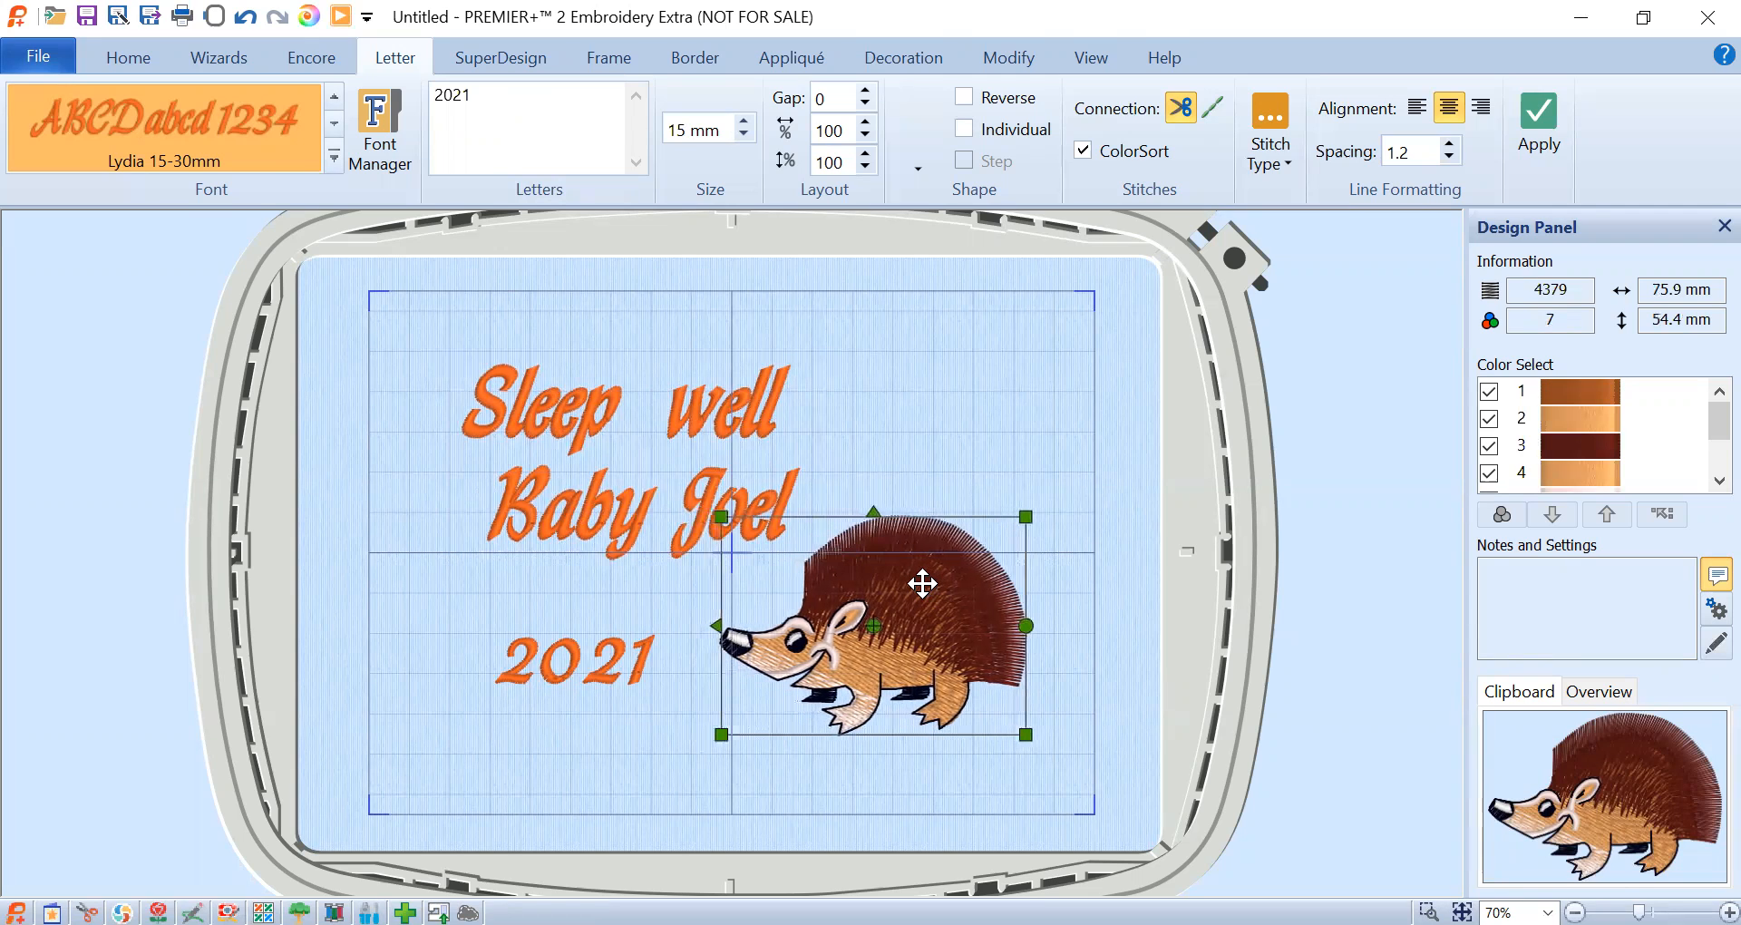
left_click(927, 432)
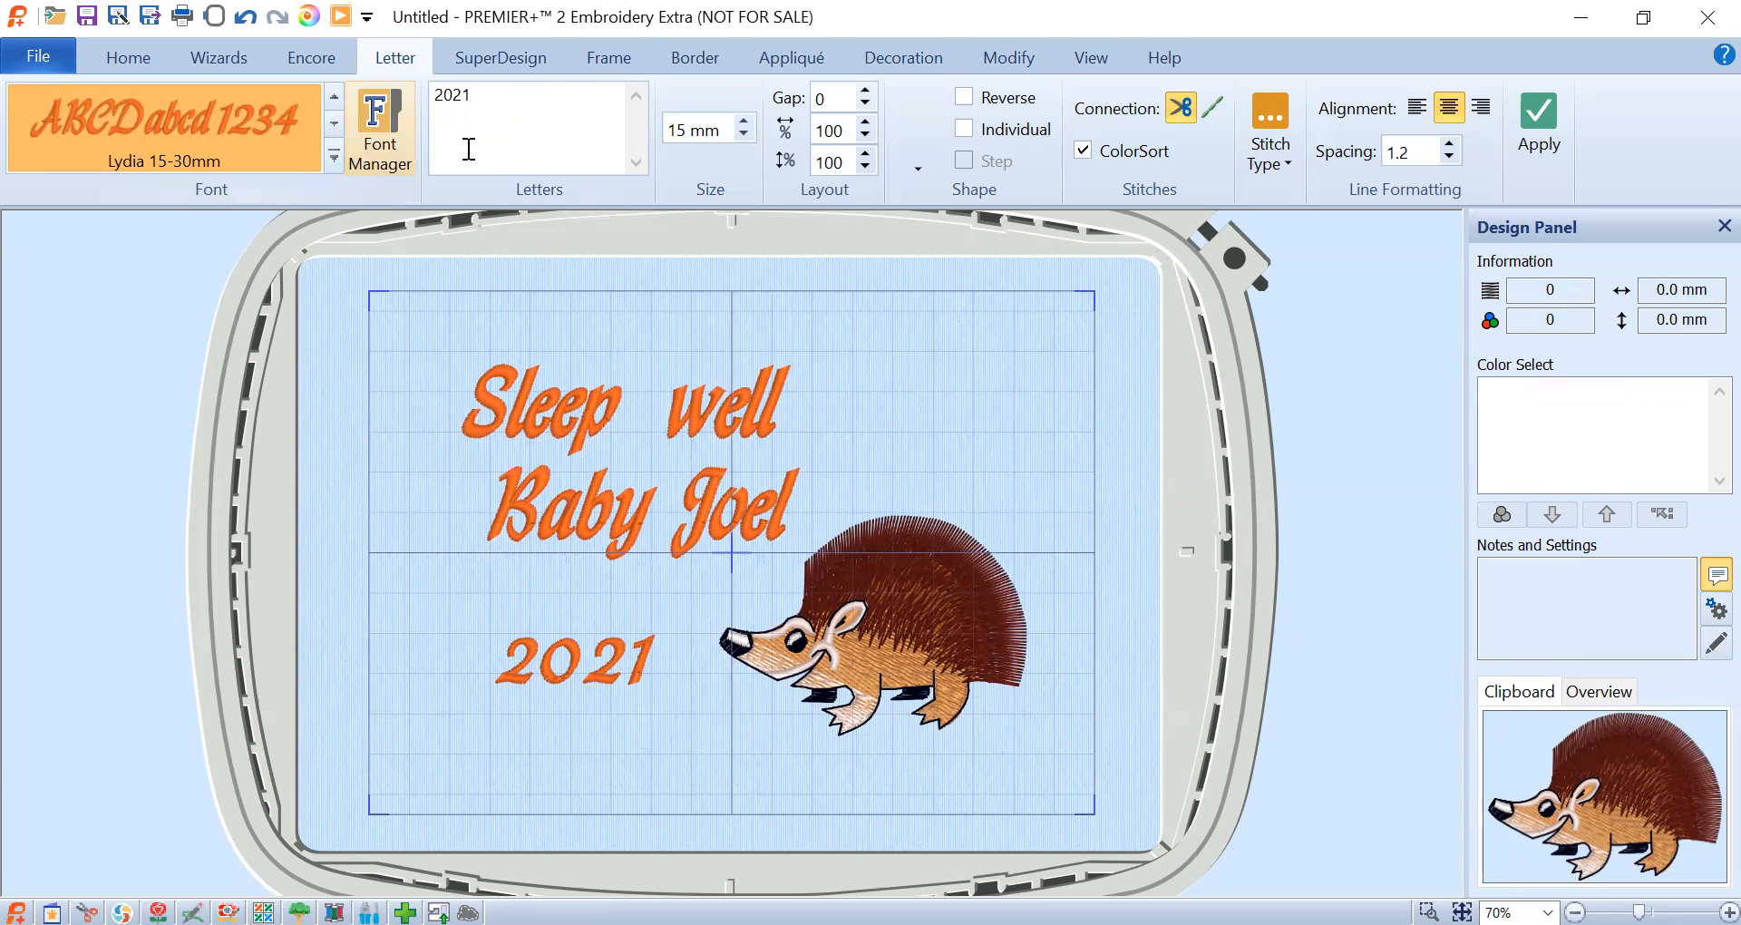
- Add the wide Classical 1 frame with angled corners around the lettering and hedgehog, and leave it deselected
left_click(622, 63)
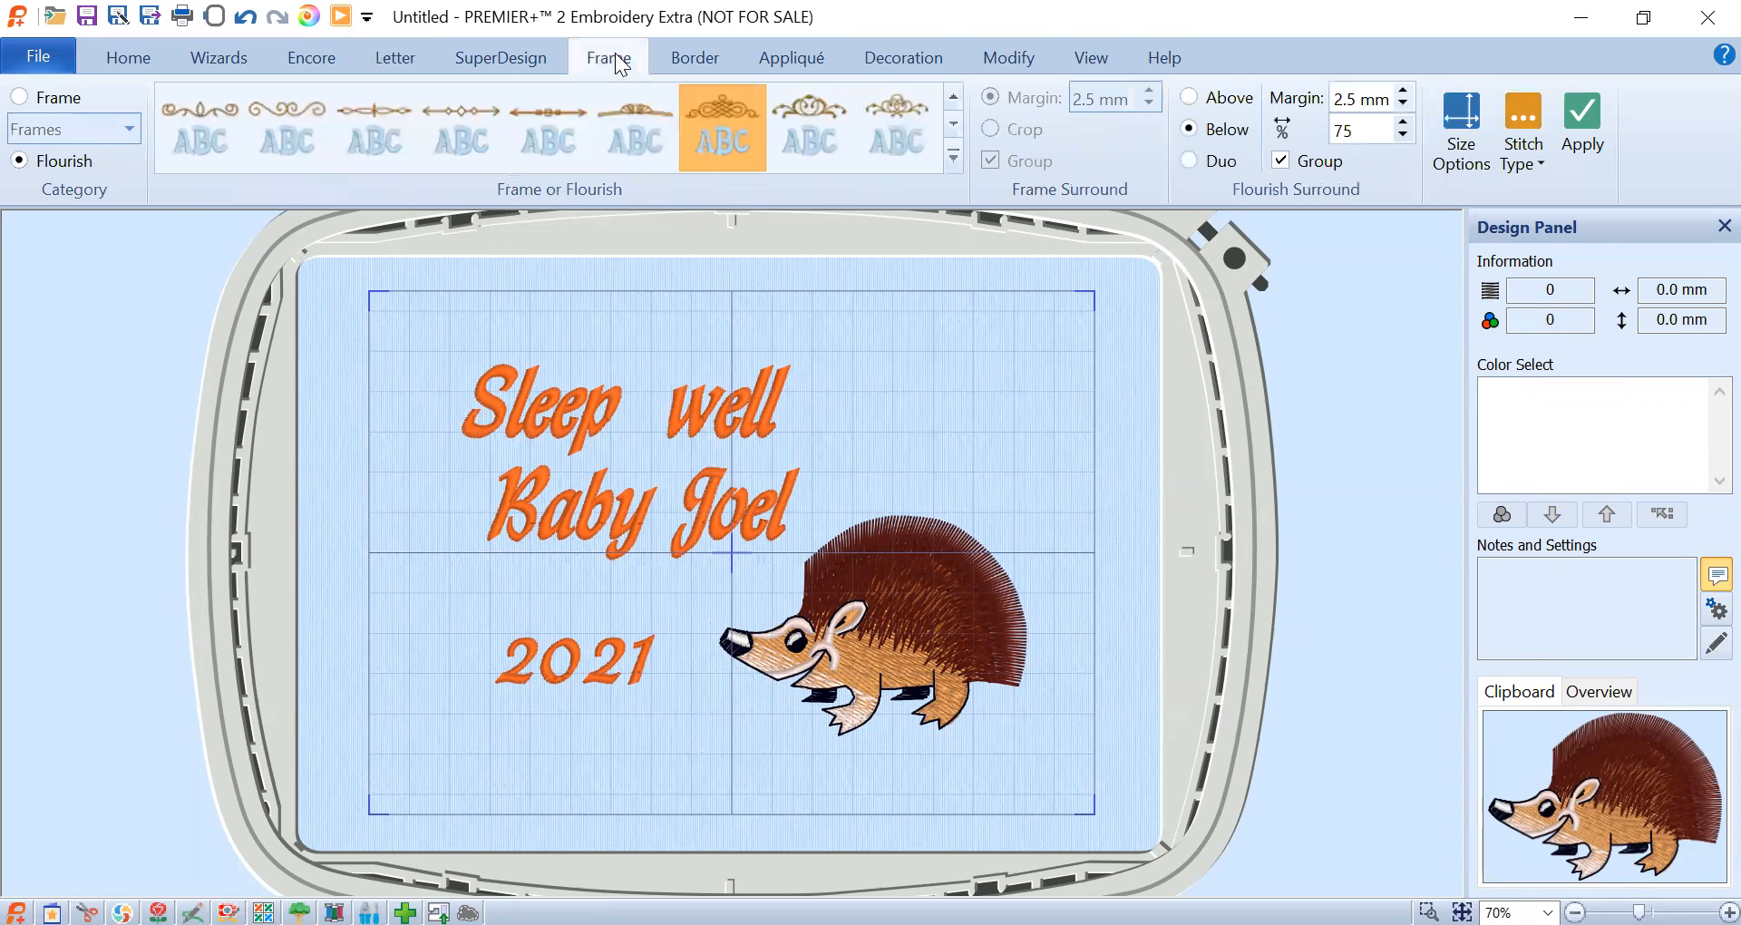
left_click(22, 99)
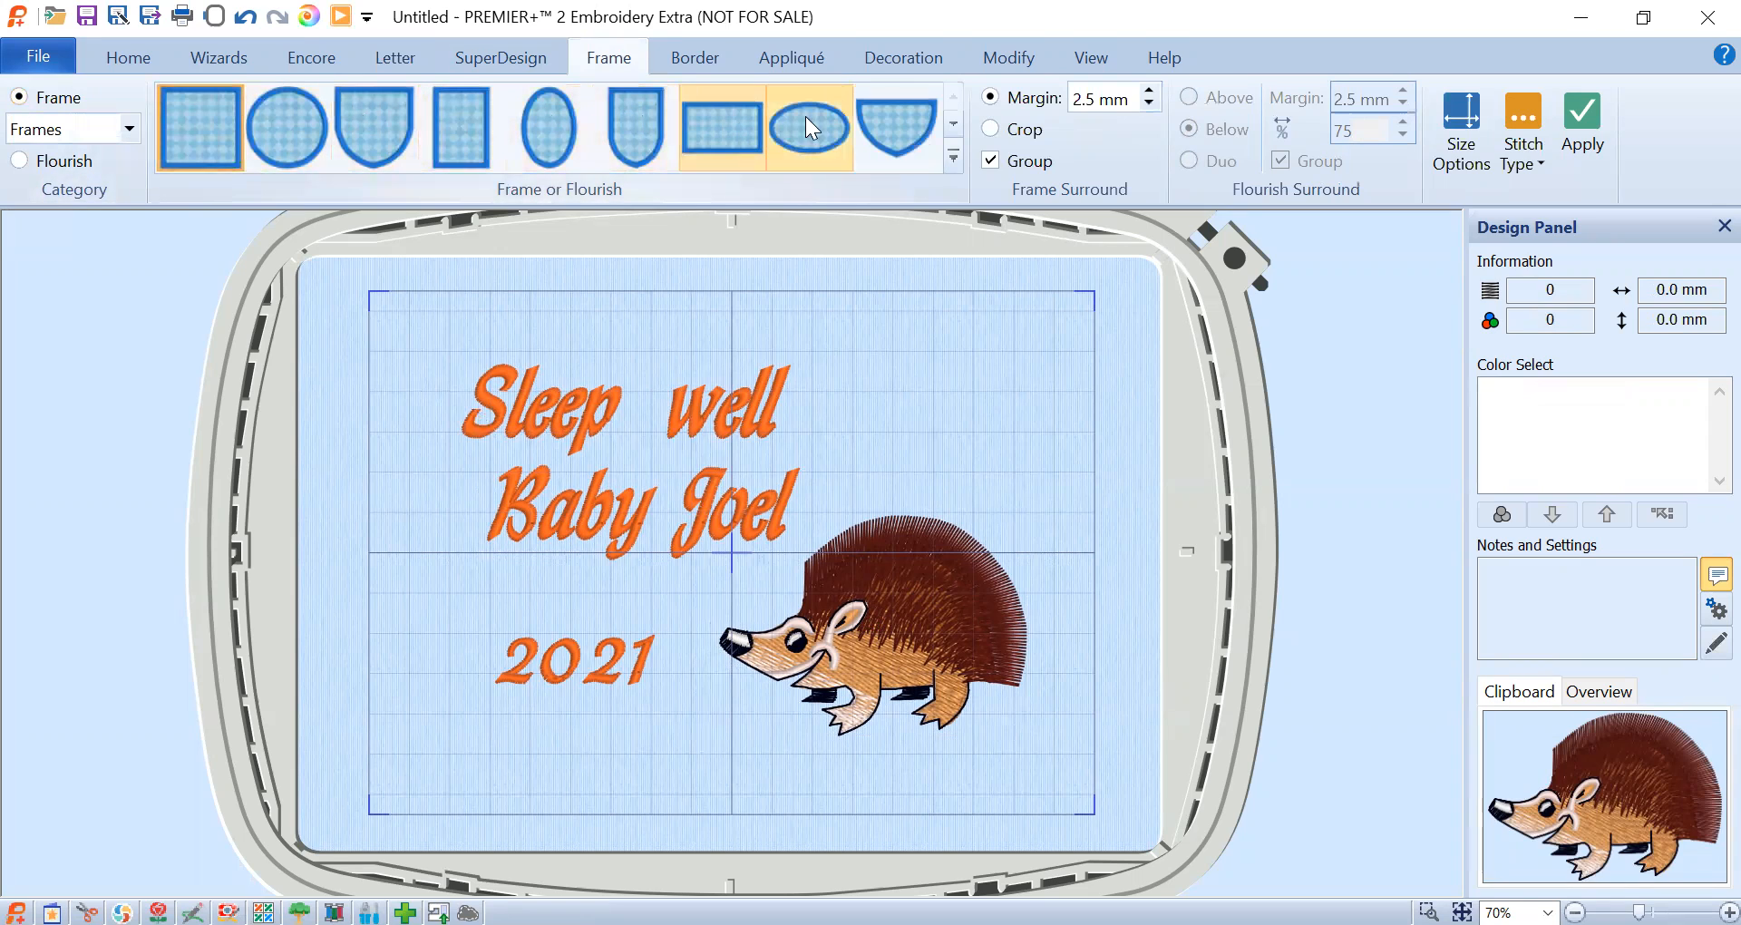
left_click(955, 160)
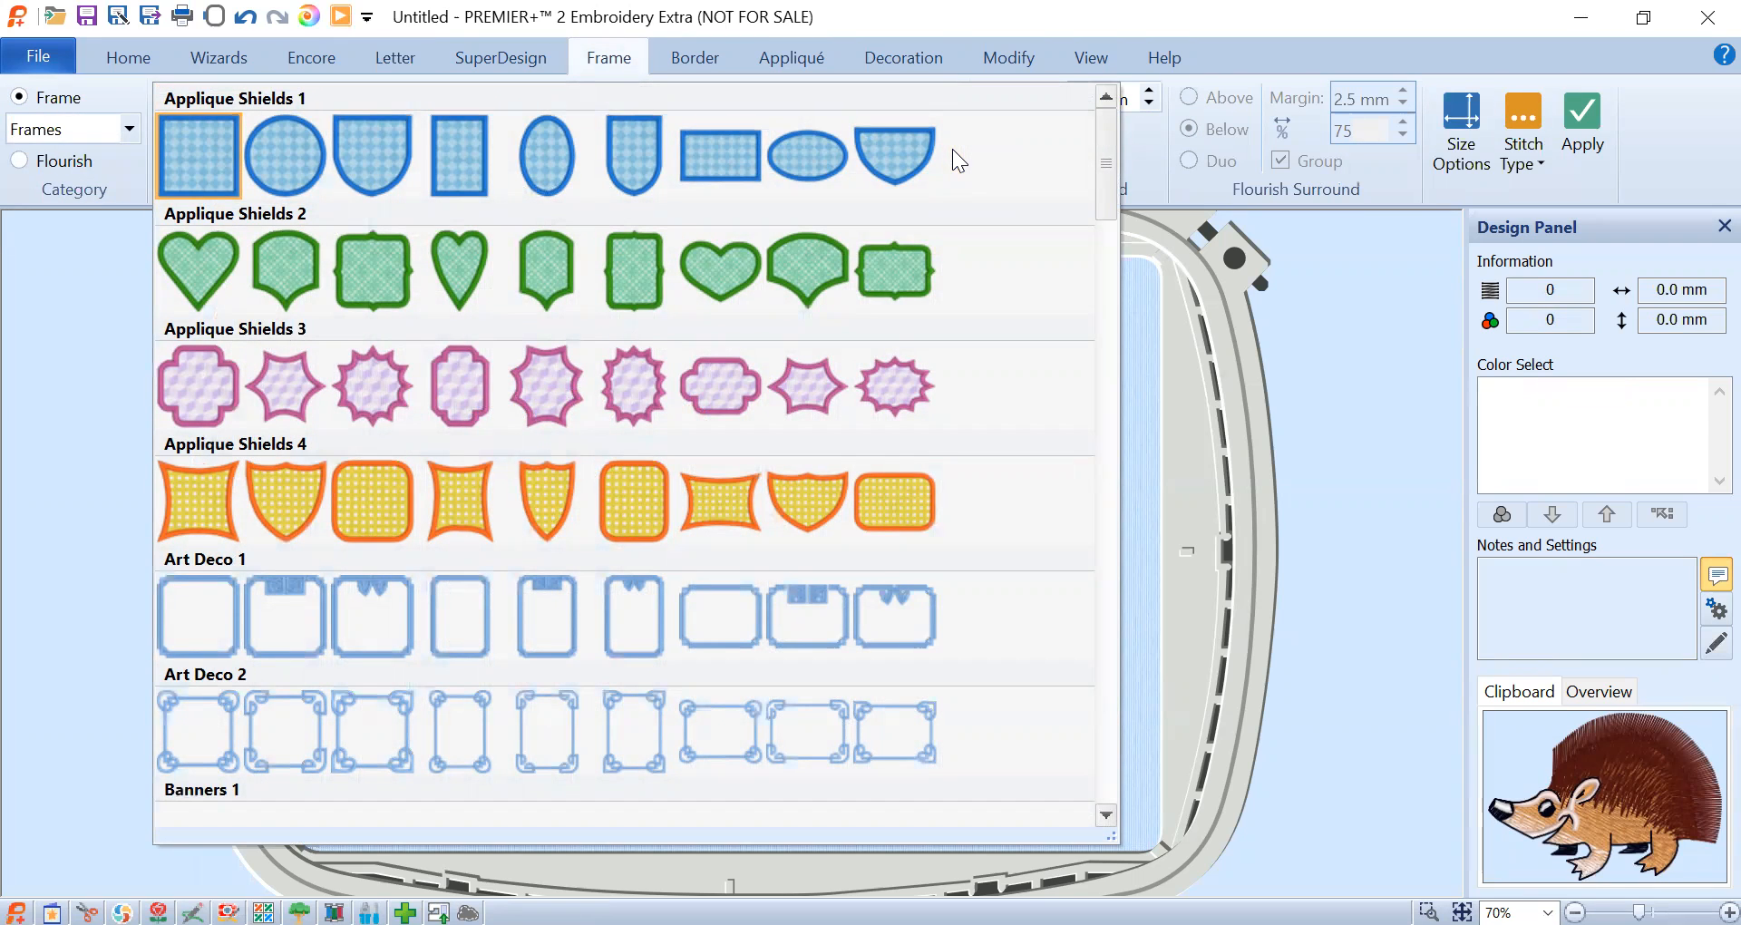
left_click_drag(1101, 136, 1123, 308)
left_click(1124, 310)
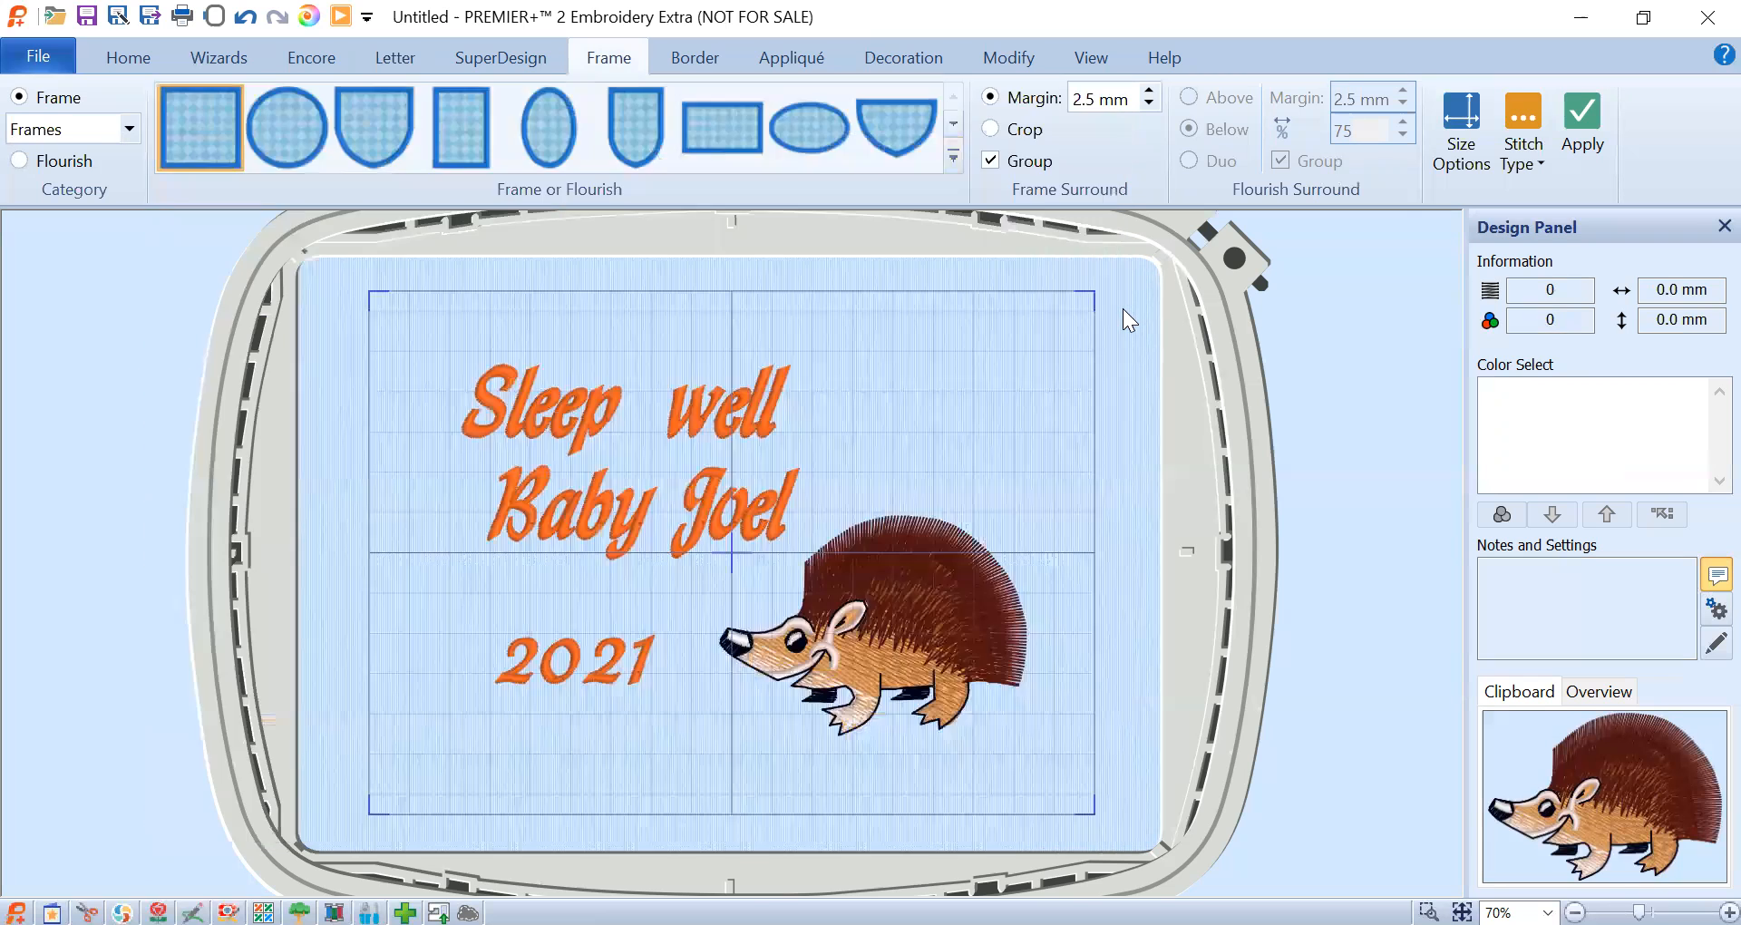
right_click(950, 165)
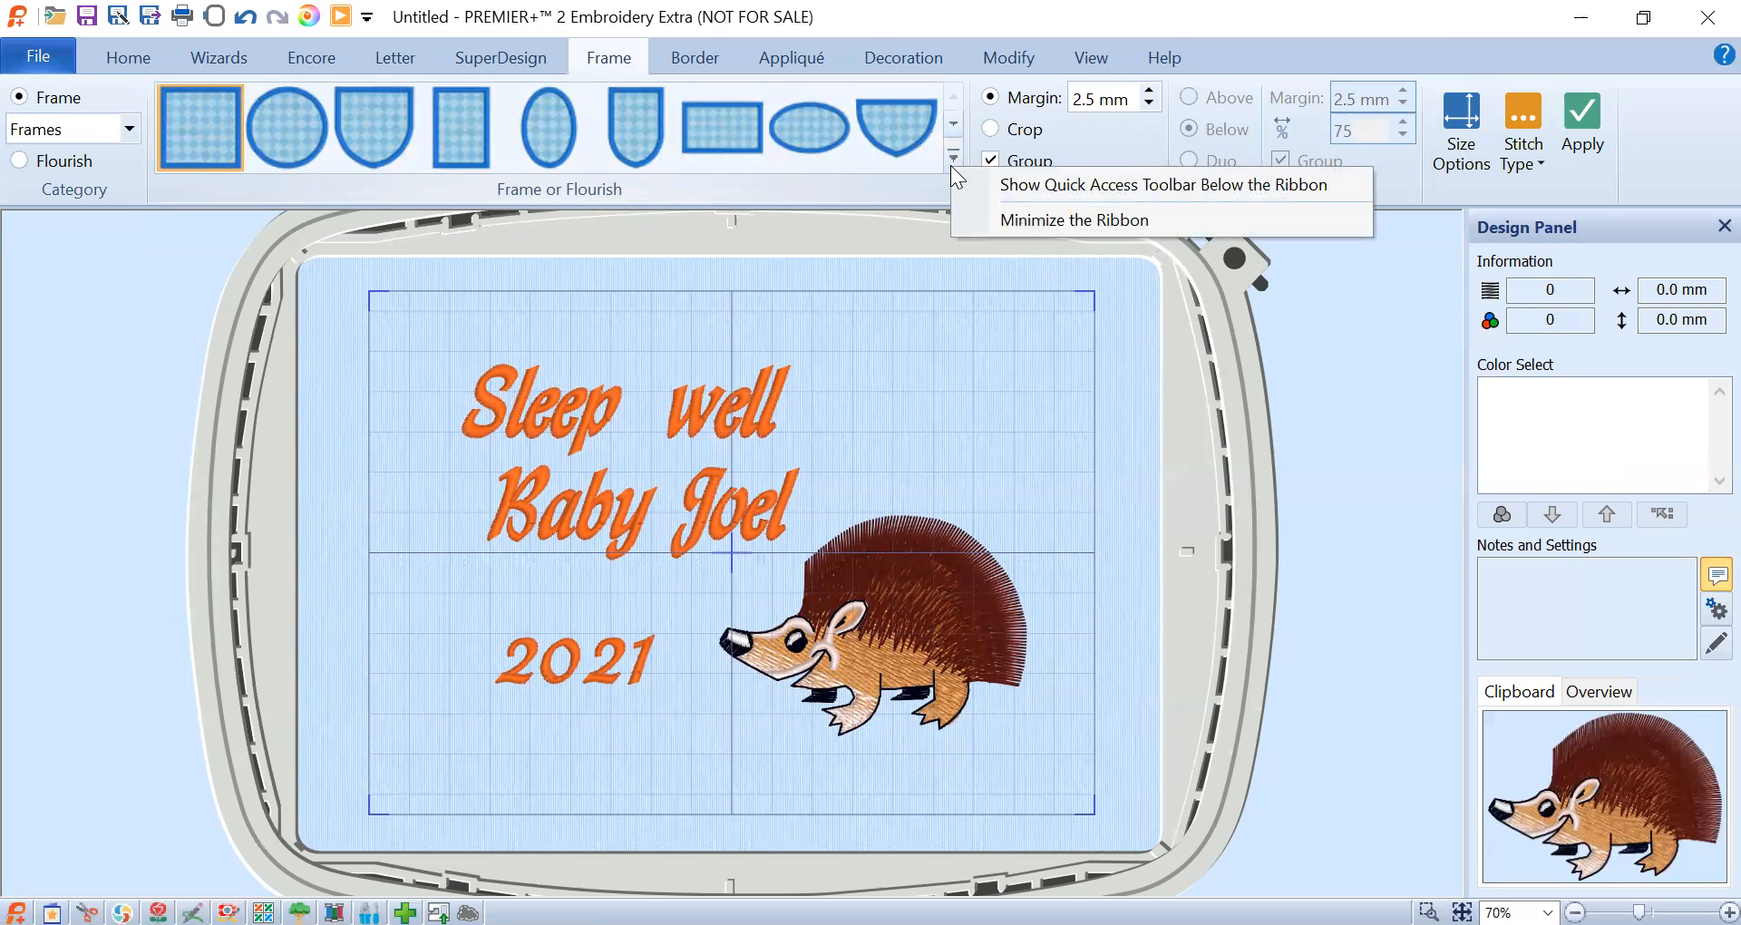
left_click(953, 154)
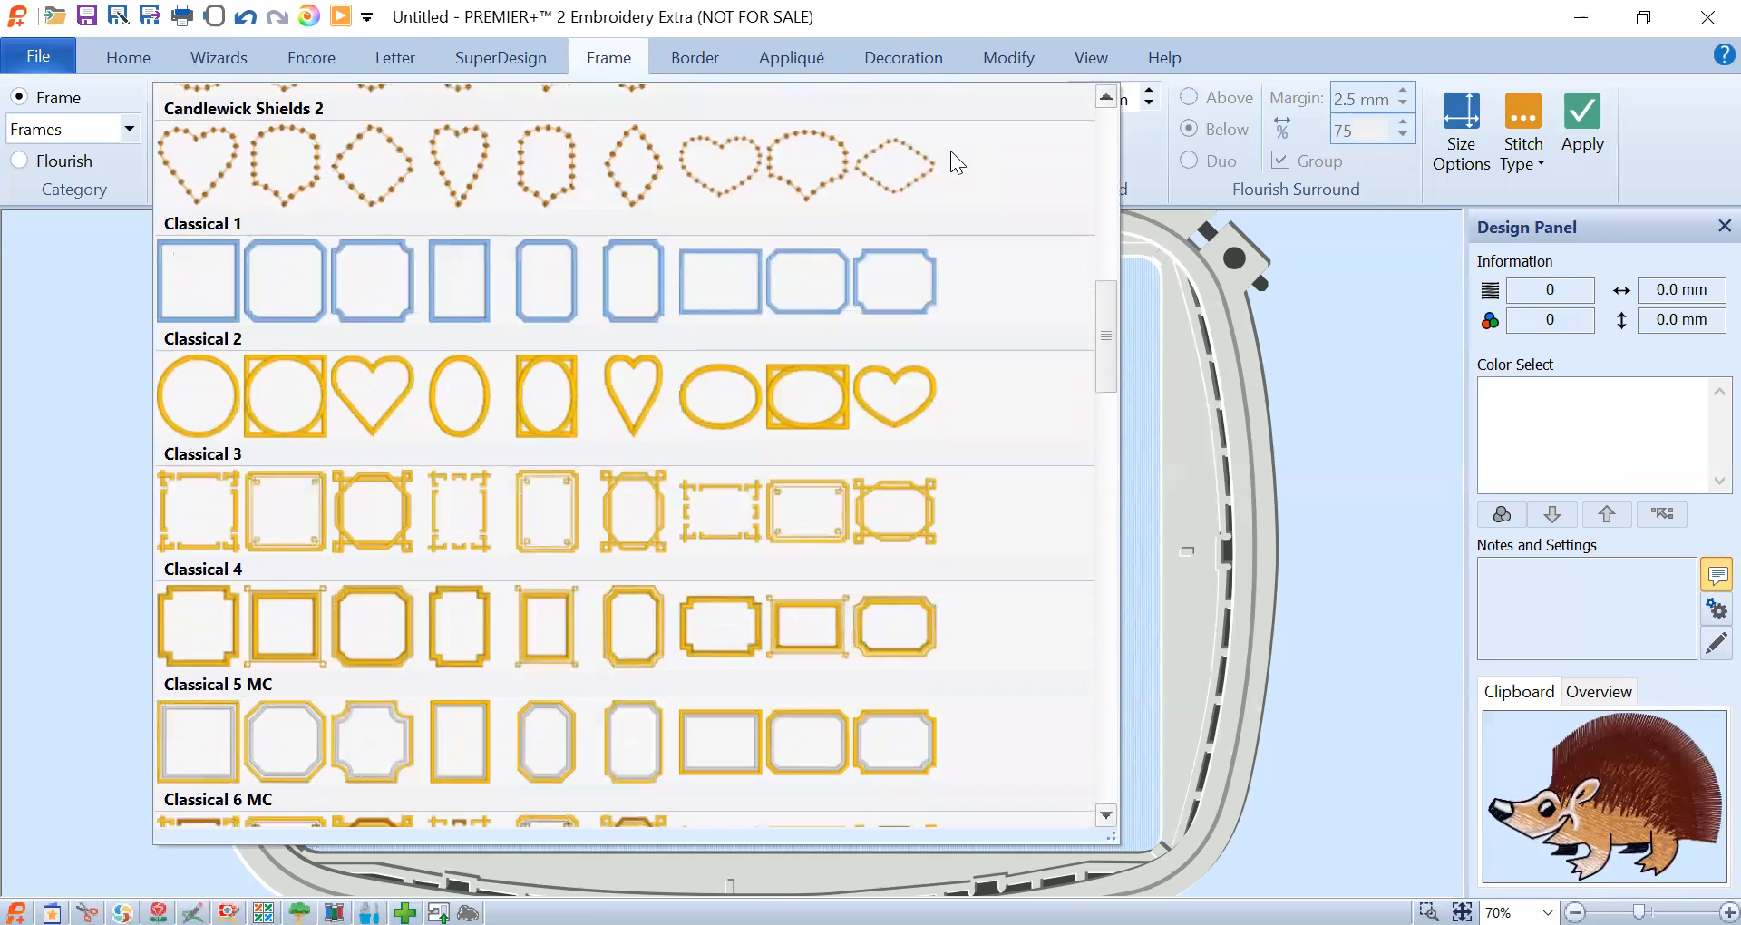
left_click(627, 288)
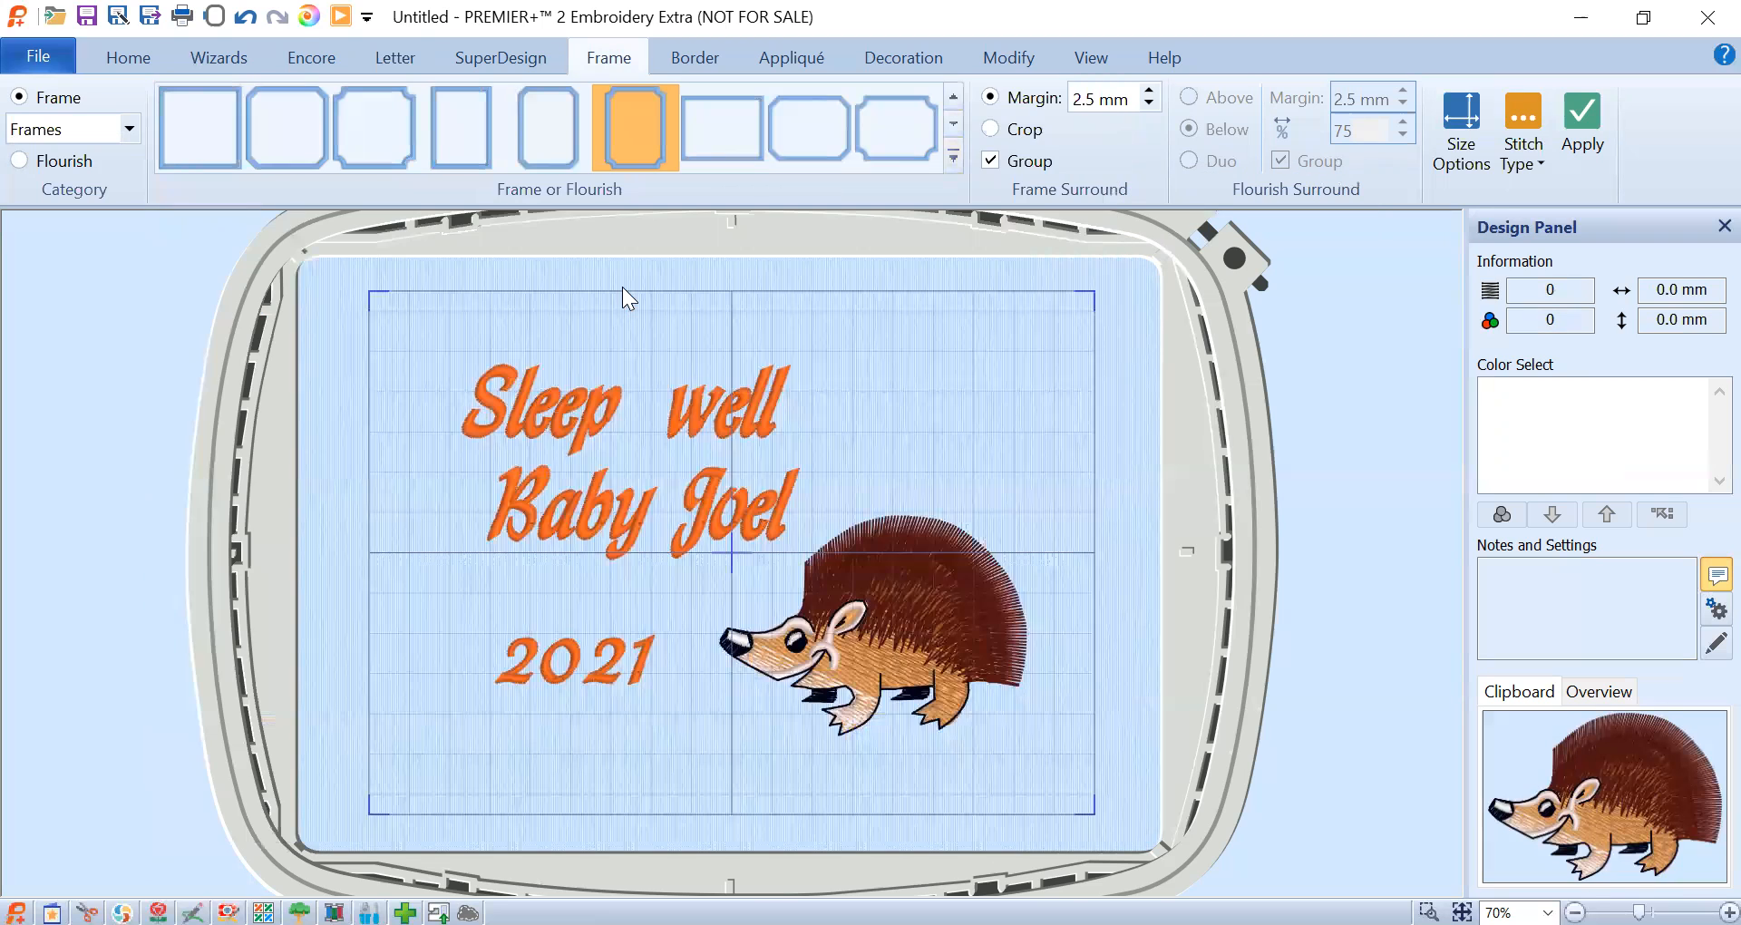
left_click(805, 135)
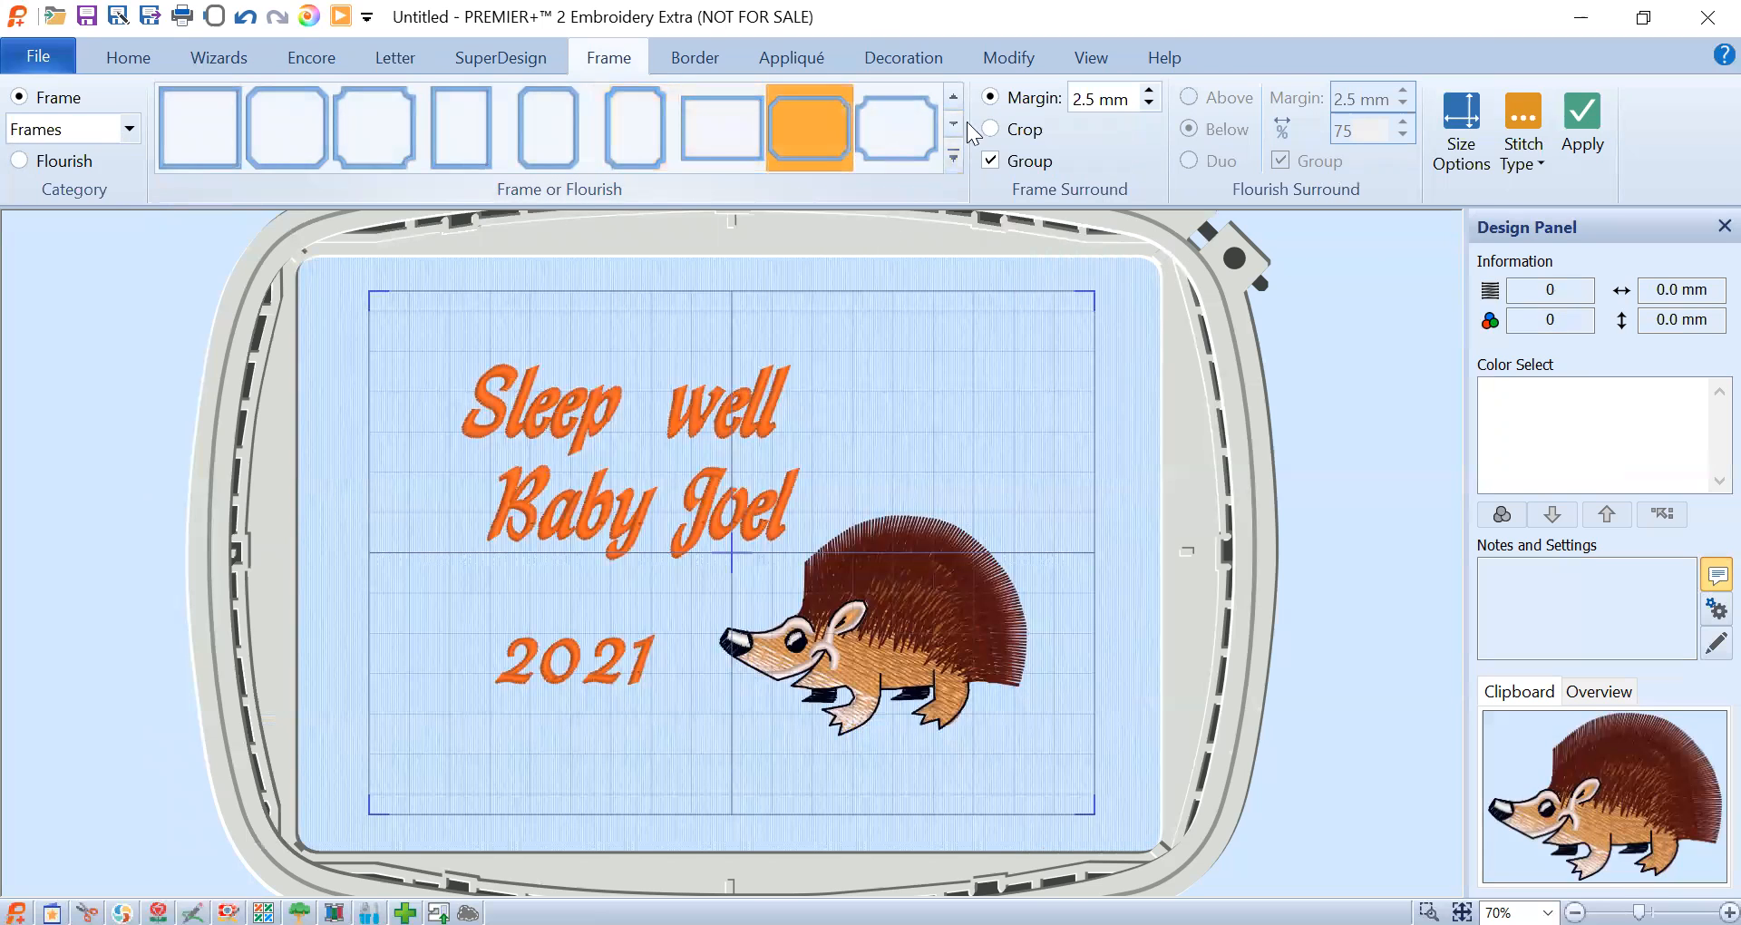
left_click(1583, 127)
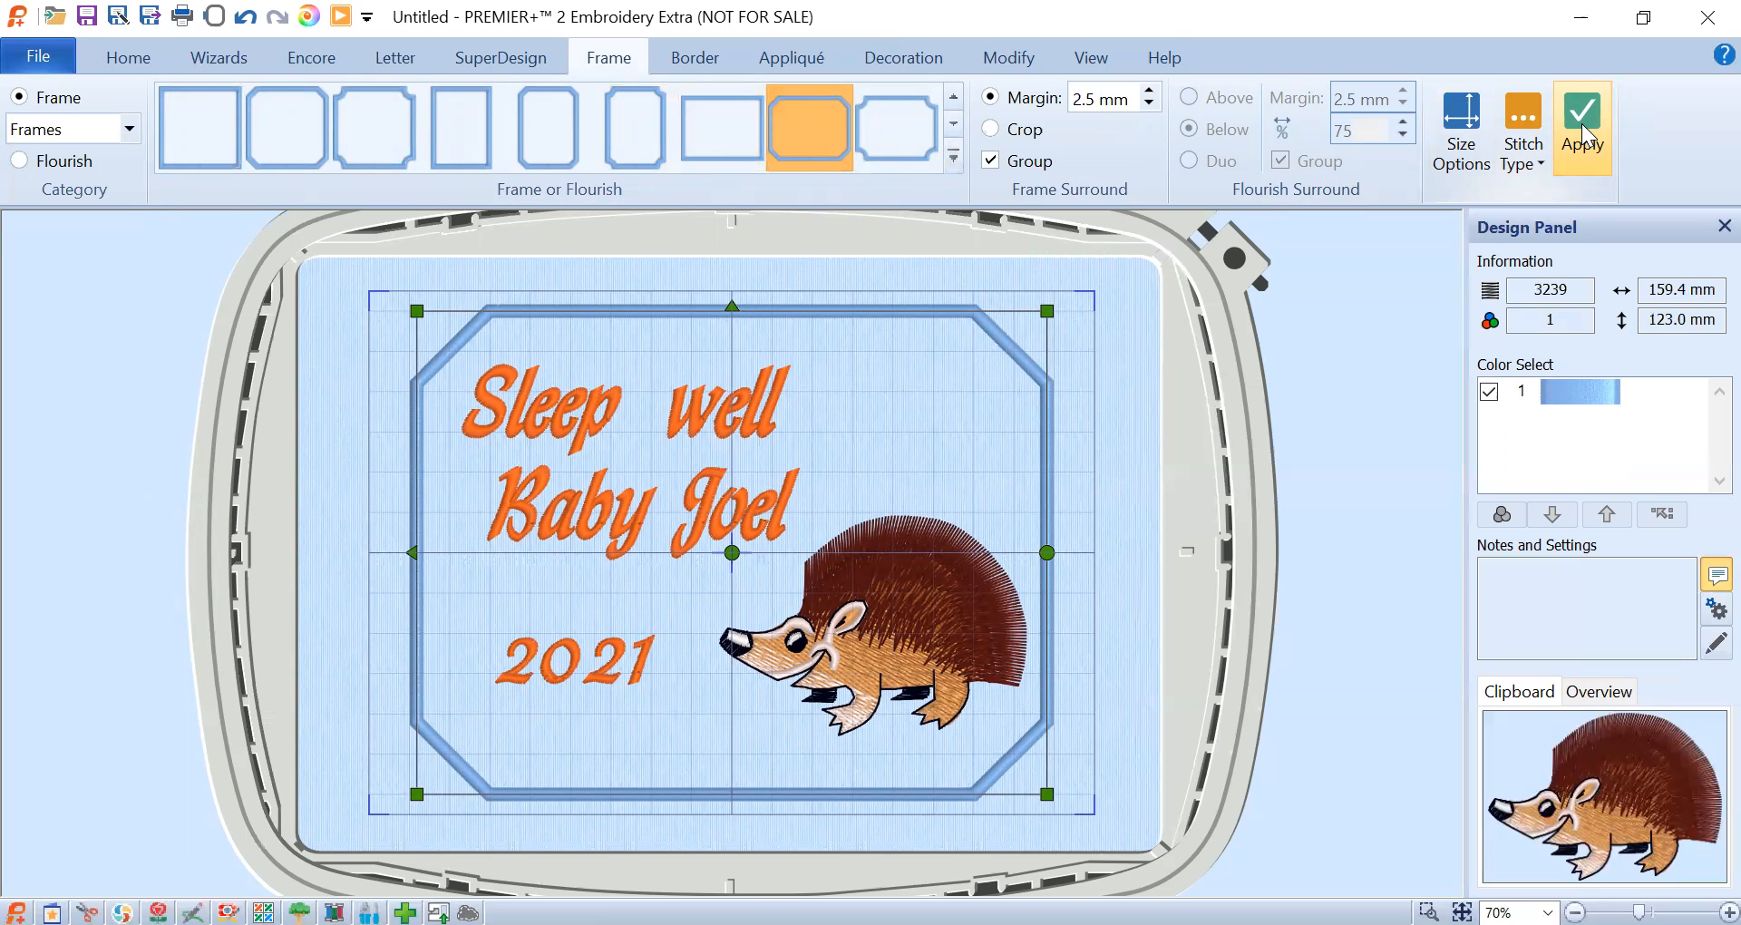
left_click(380, 392)
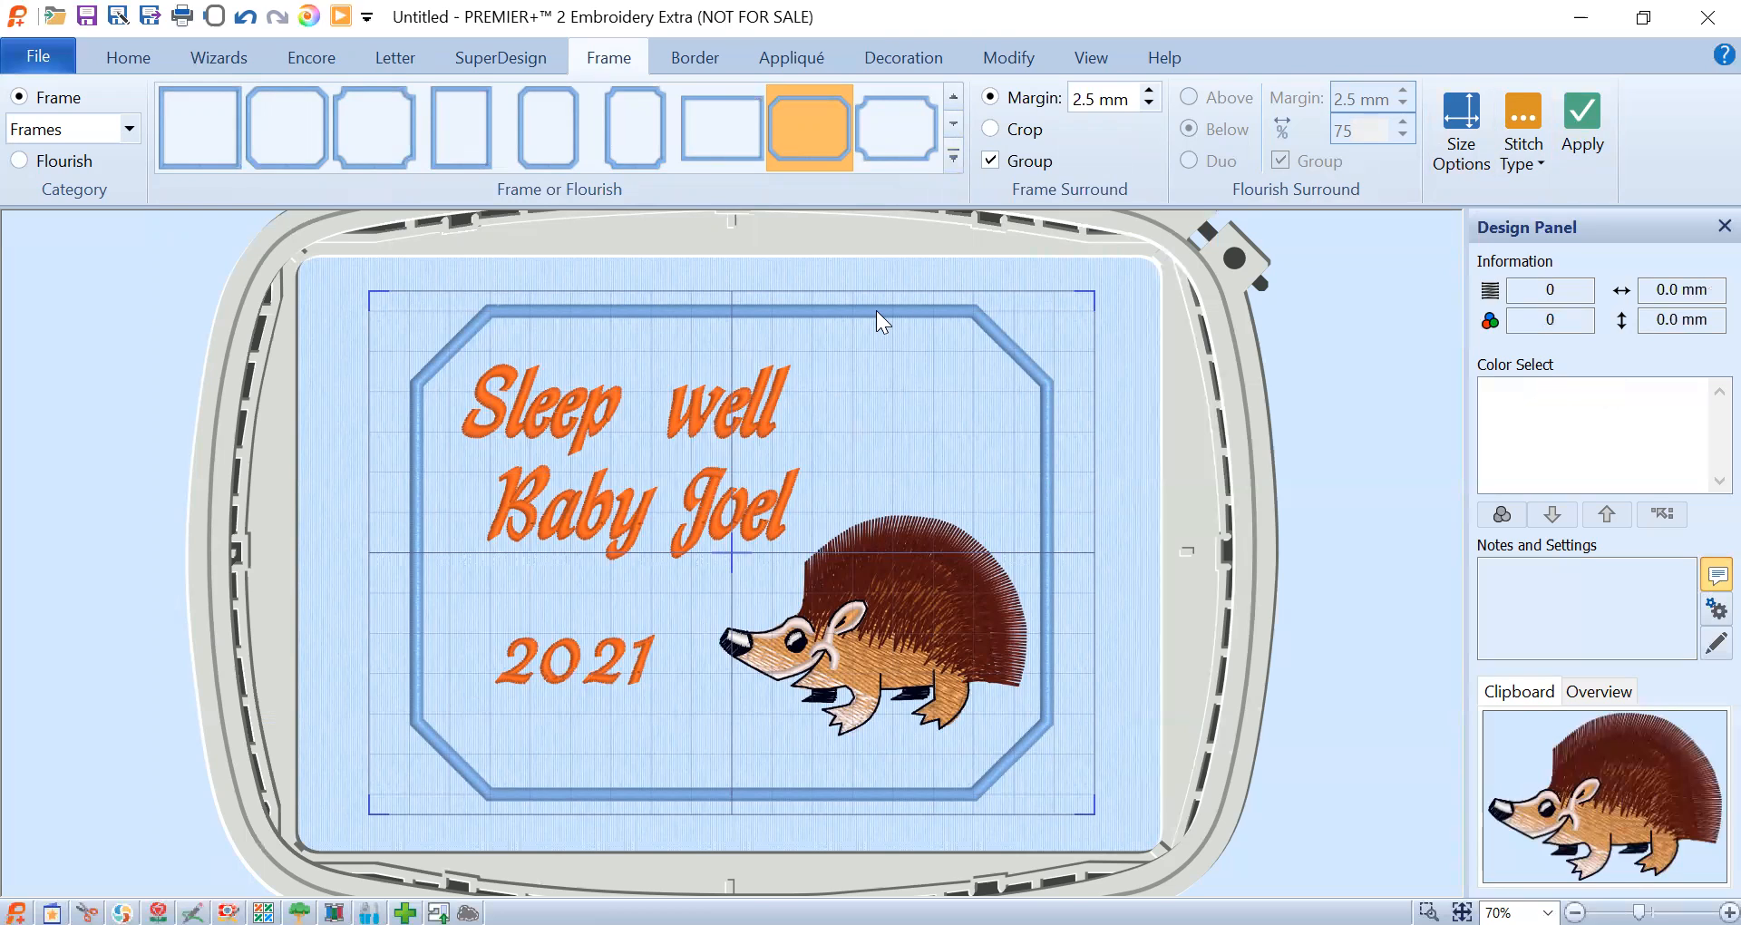
- Show the general editing commands for selecting, combining and laying out the designs
left_click(125, 58)
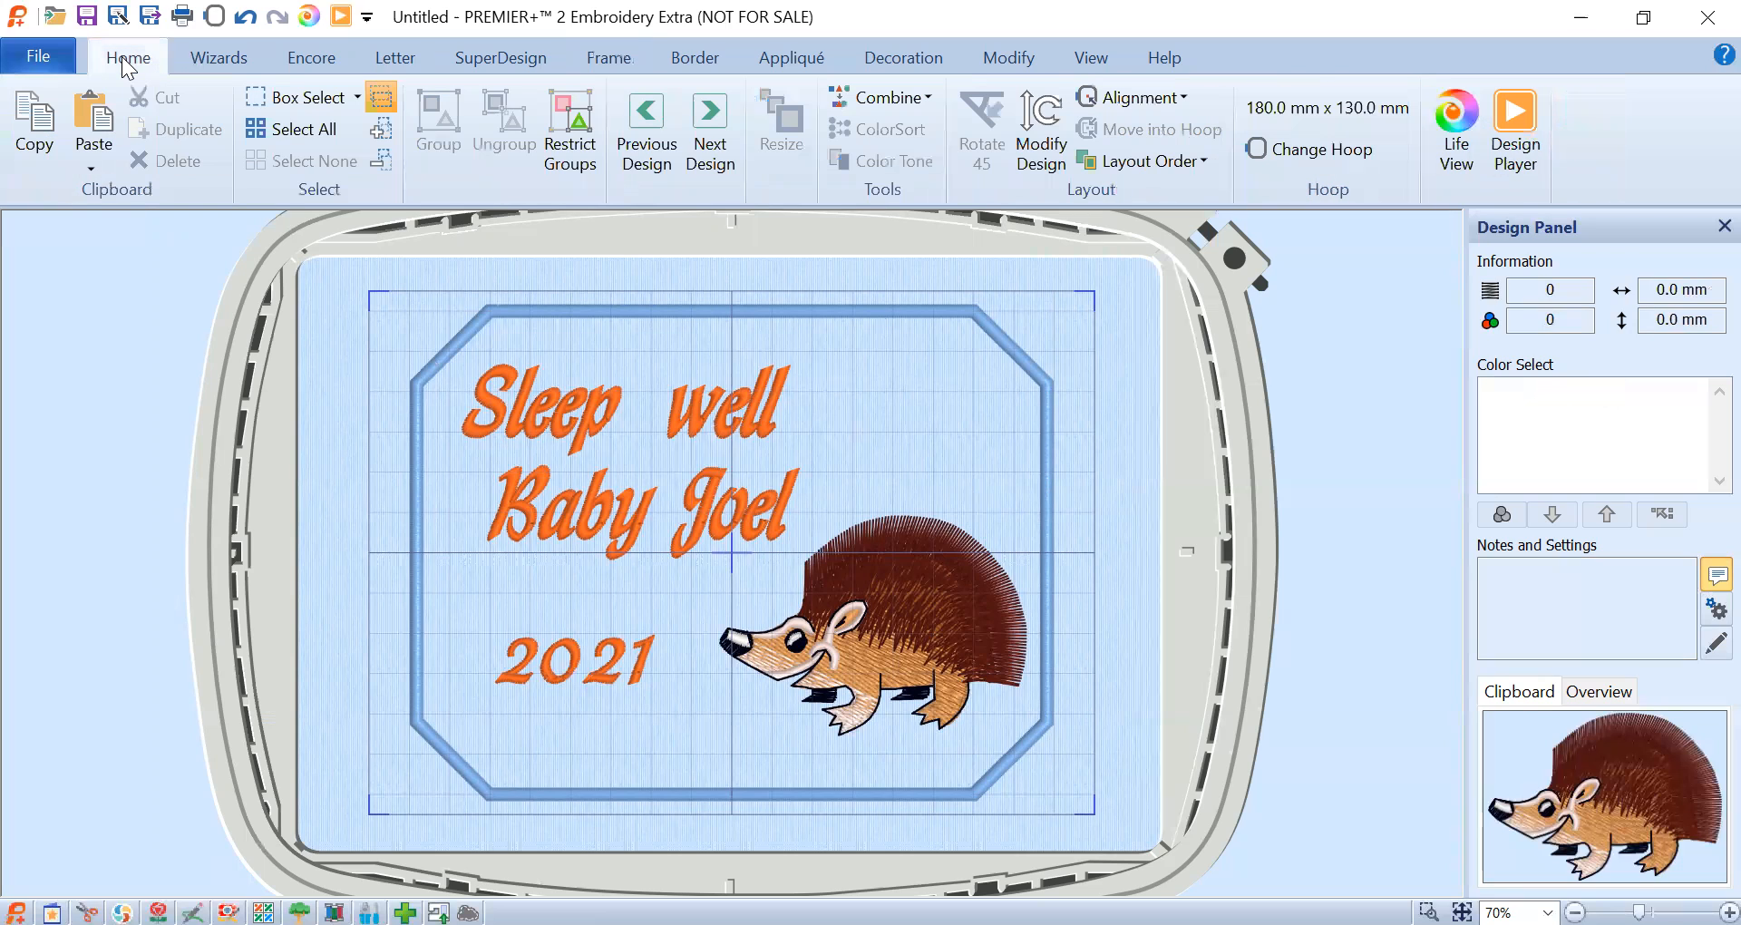